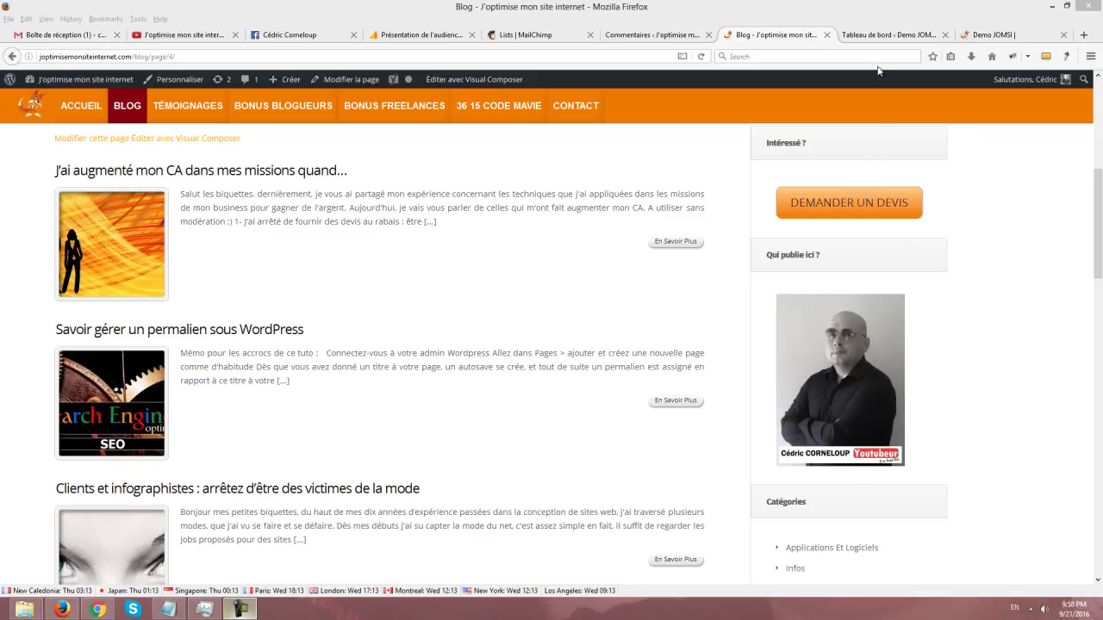
Step: Open the page for adding plugins in the demo site's WordPress dashboard
left_click(1000, 35)
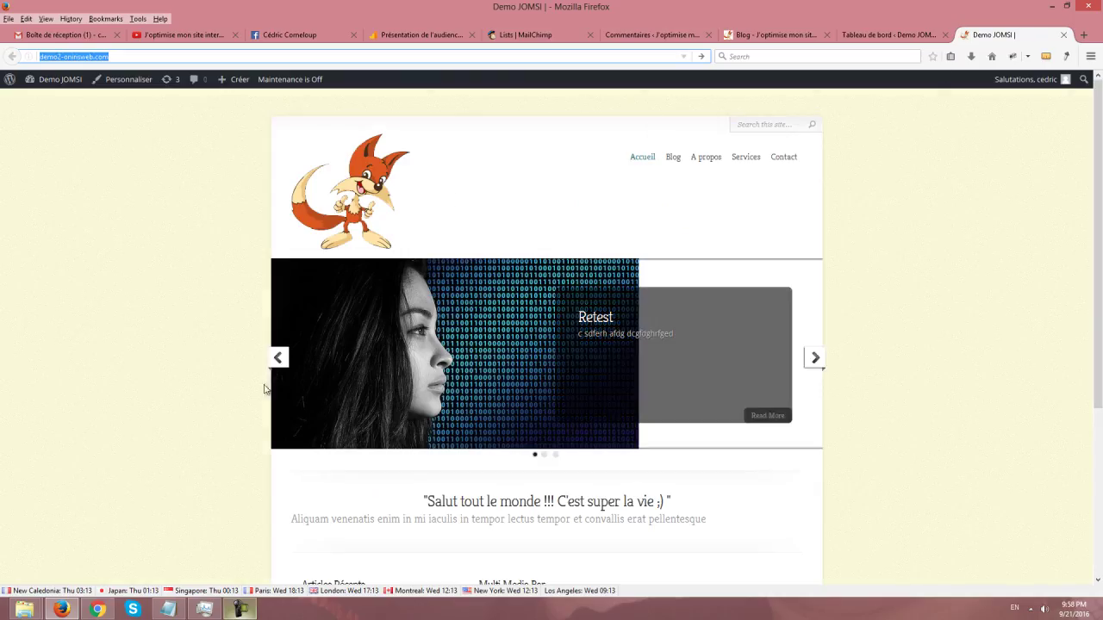
left_click(872, 34)
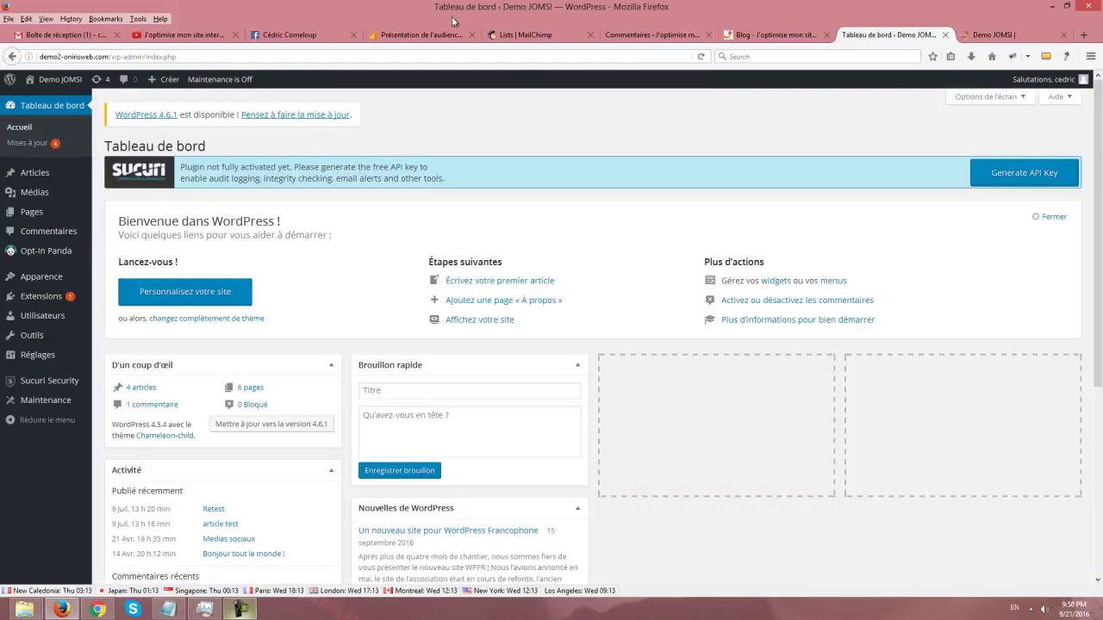
mouse_move(41, 297)
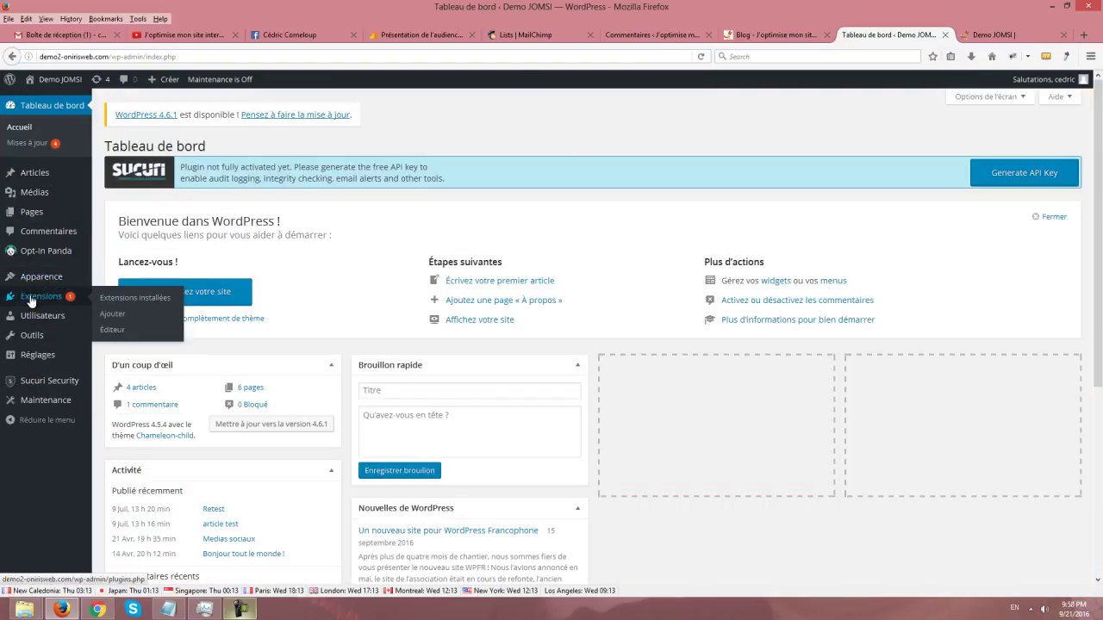
left_click(115, 315)
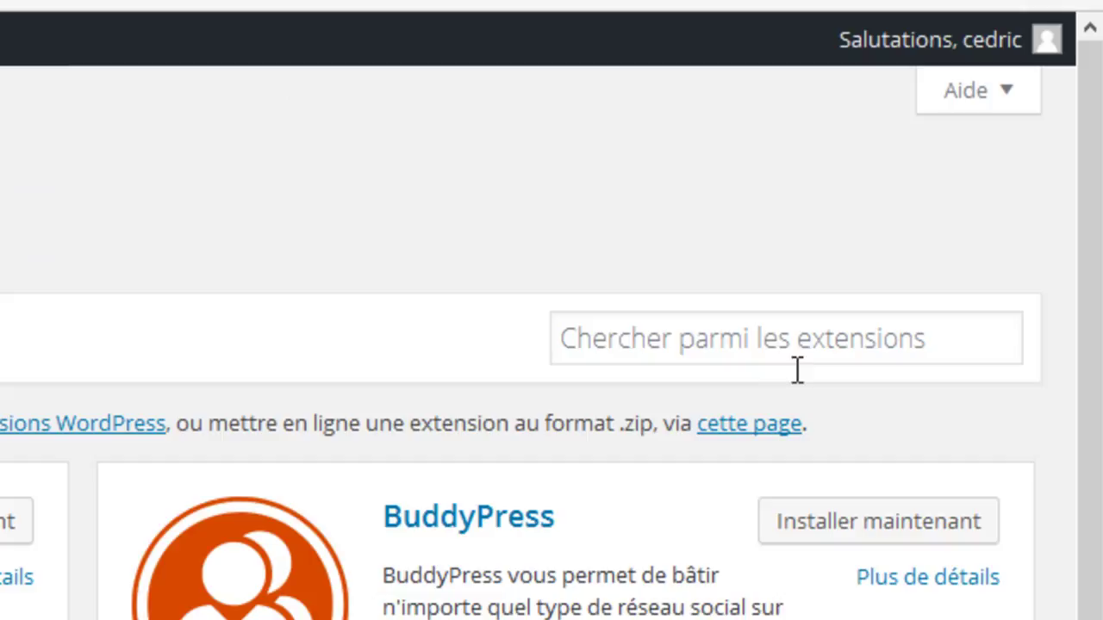
Step: Find MailChimp Forms by Optin Cat in the plugin directory, and install and activate it
left_click(729, 334)
right_click(719, 341)
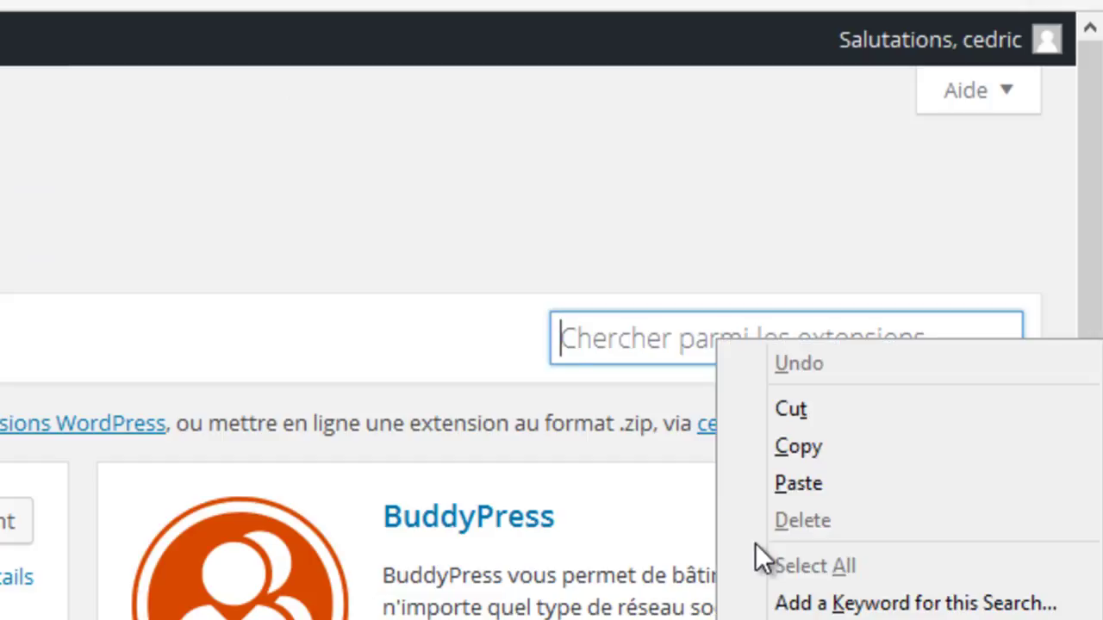
left_click(778, 482)
left_click_drag(564, 340, 934, 338)
left_click(934, 338)
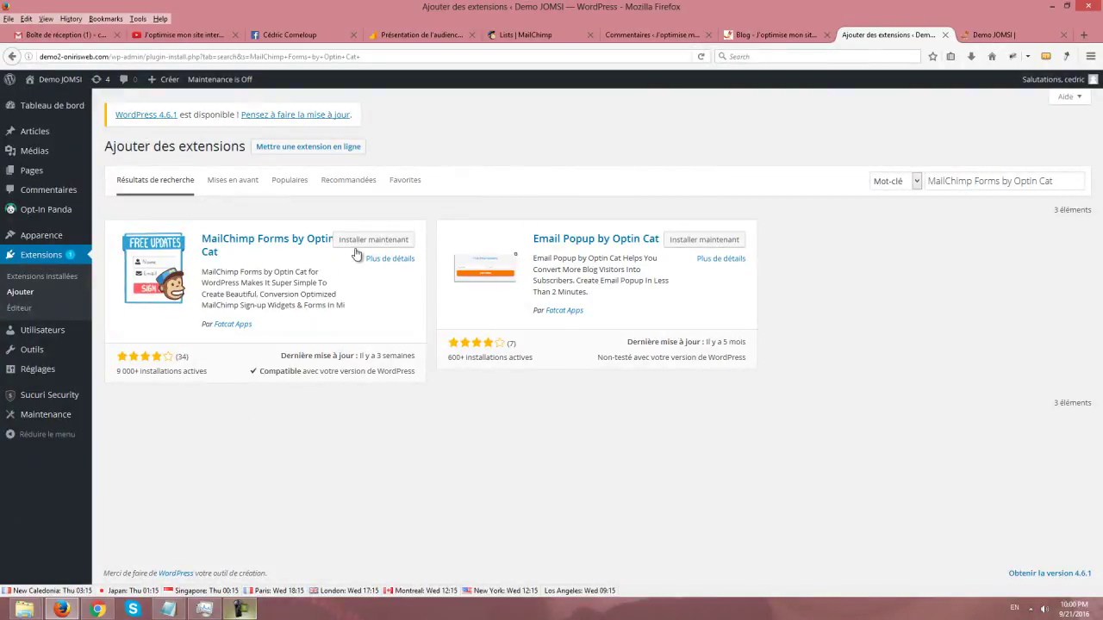
left_click(353, 244)
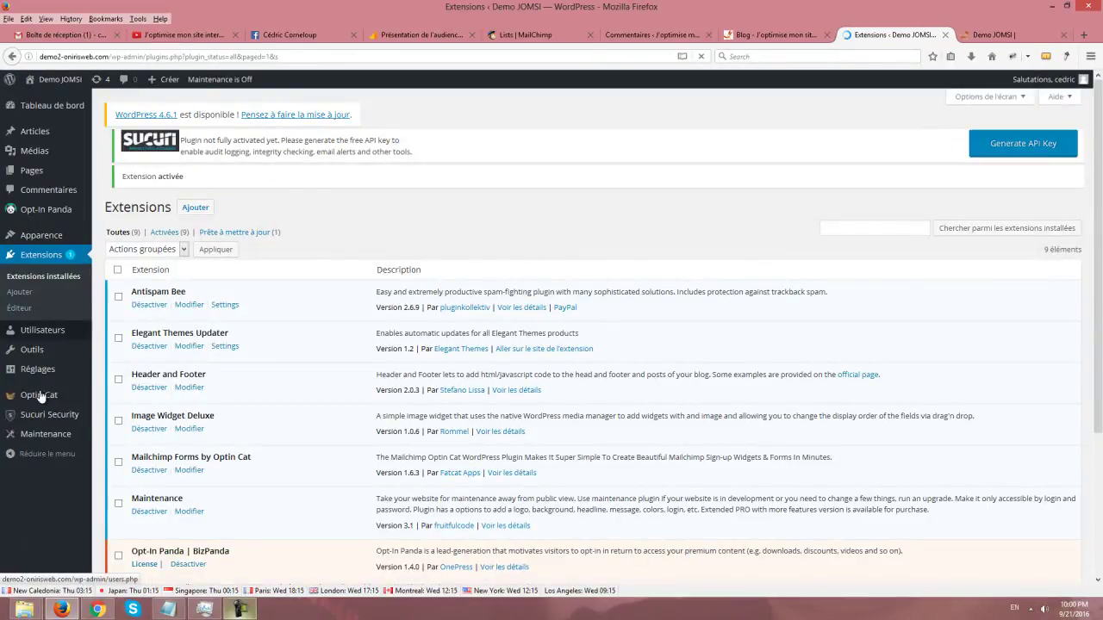
Step: Create a new Optin Cat form titled "Newsletter popup"
left_click(158, 398)
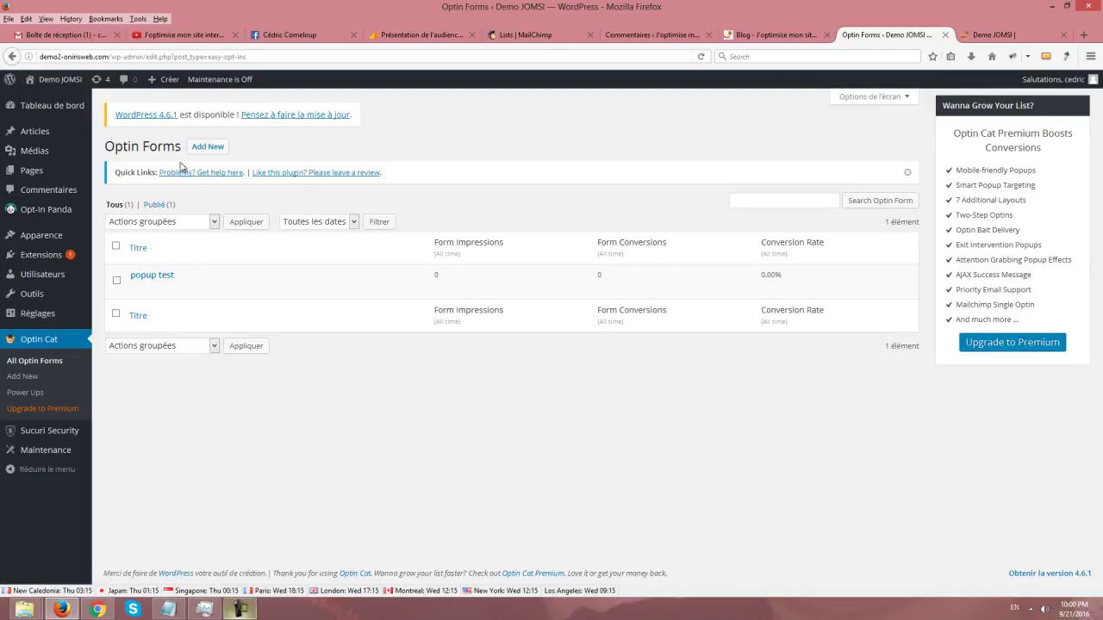
left_click(213, 153)
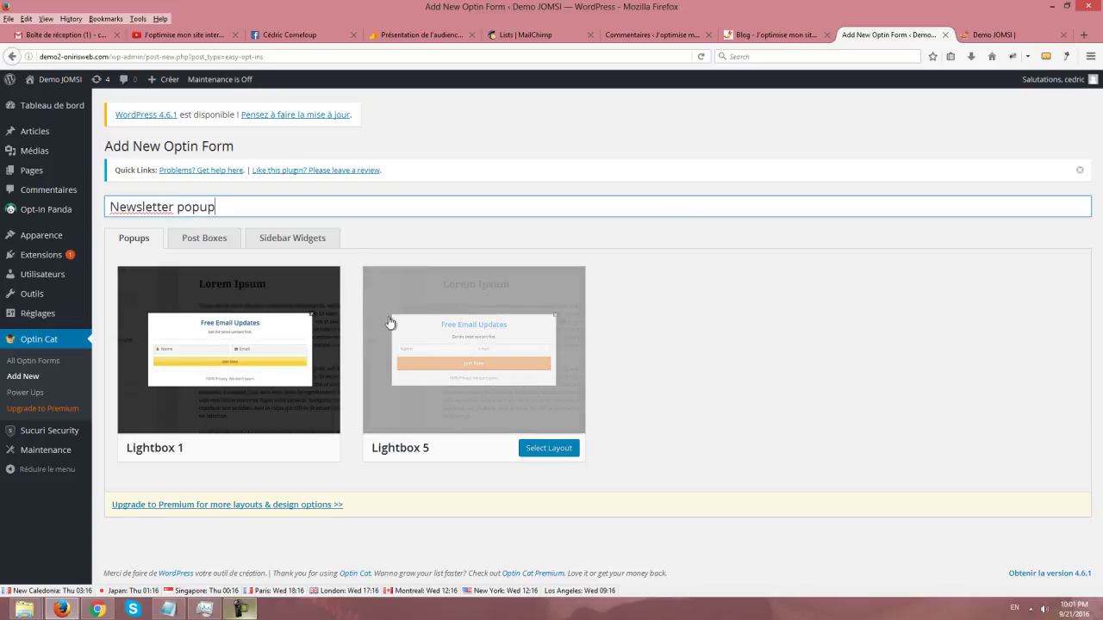
Step: Compare the popup, post box and sidebar widget layouts and choose the Lightbox 5 popup layout for the form
left_click(209, 238)
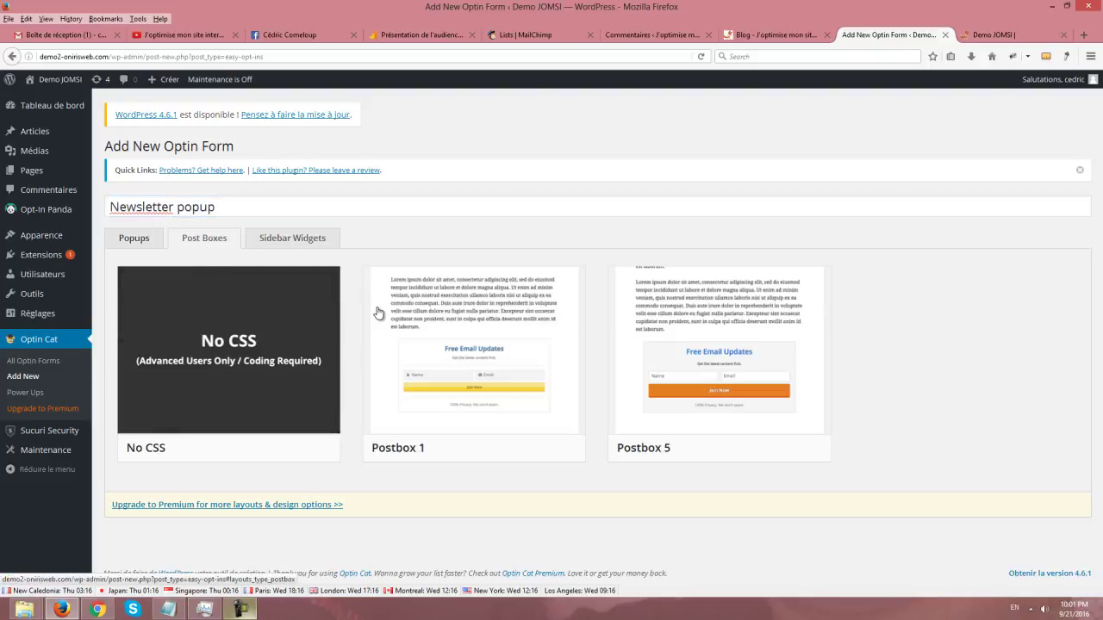
left_click(153, 242)
left_click(204, 239)
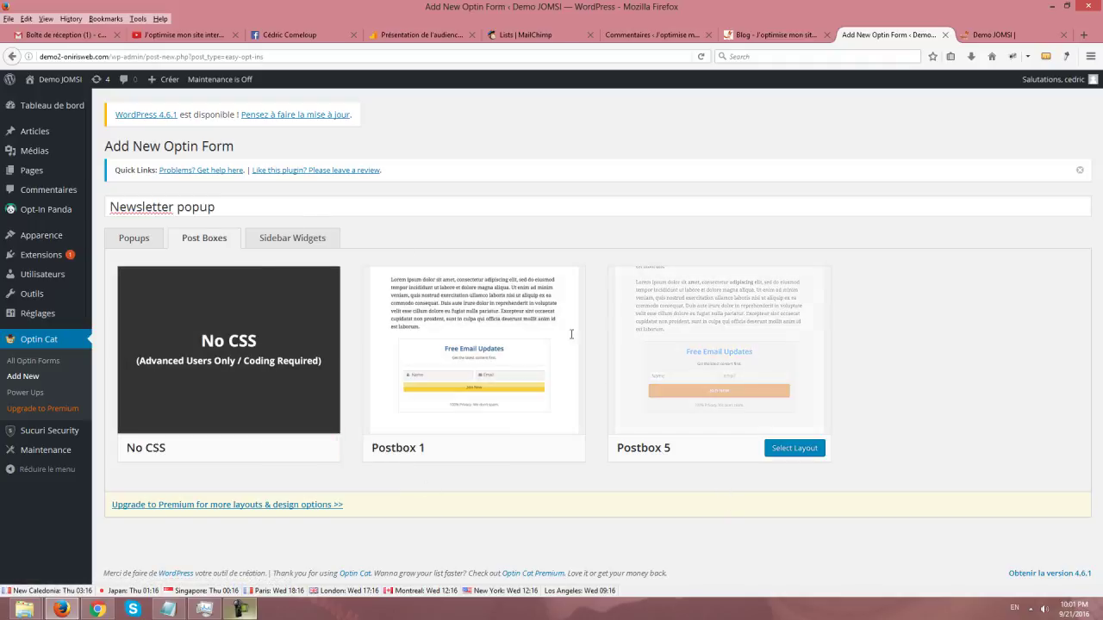
left_click(271, 242)
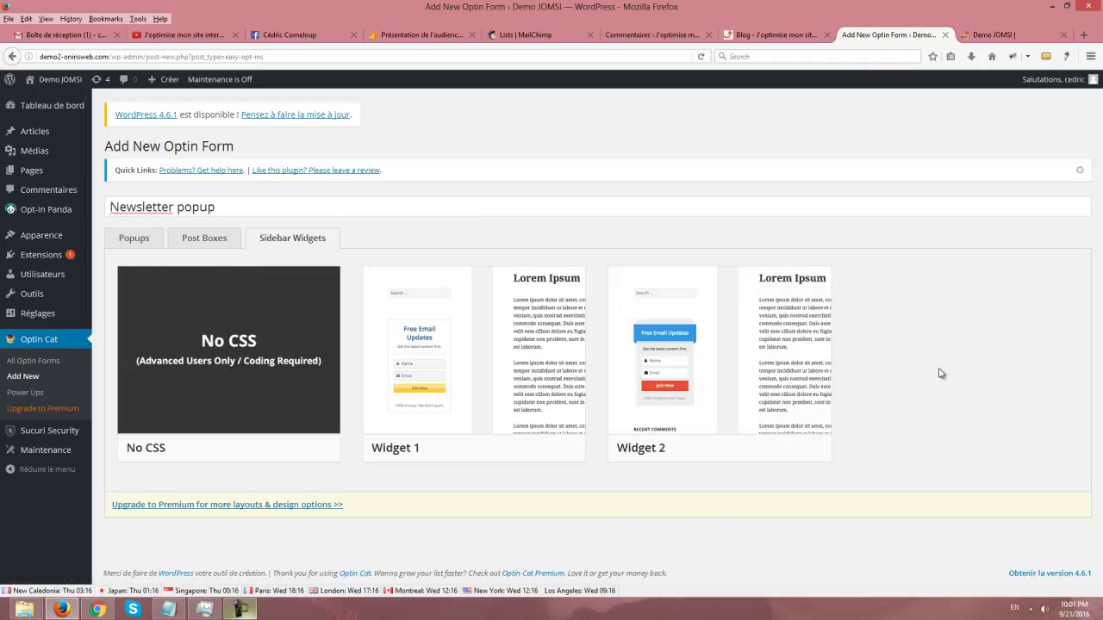
left_click(146, 241)
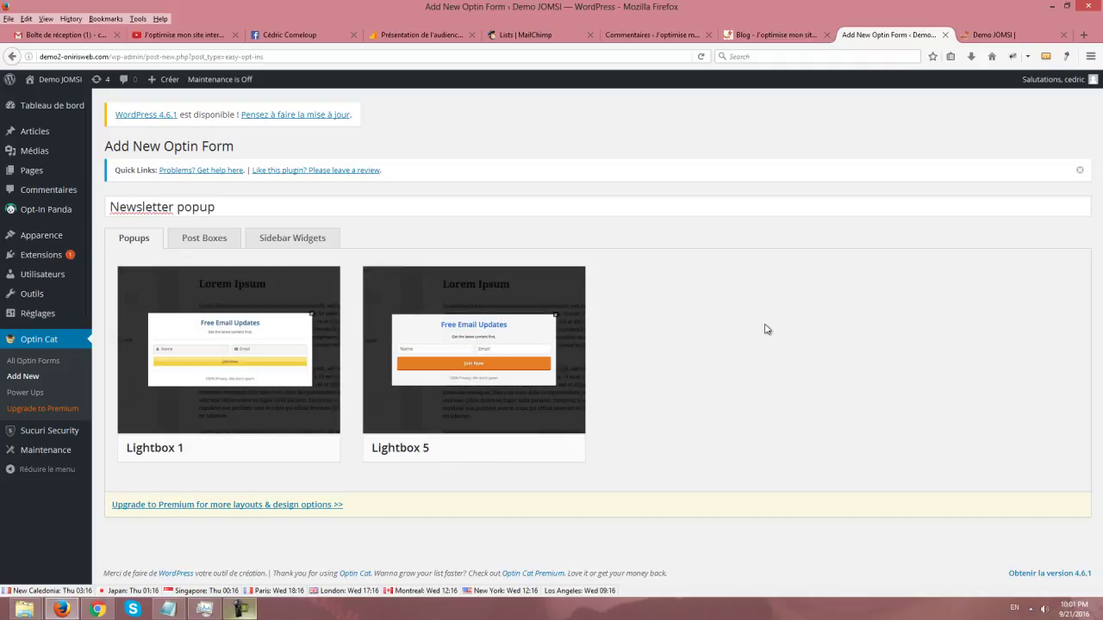
mouse_move(488, 342)
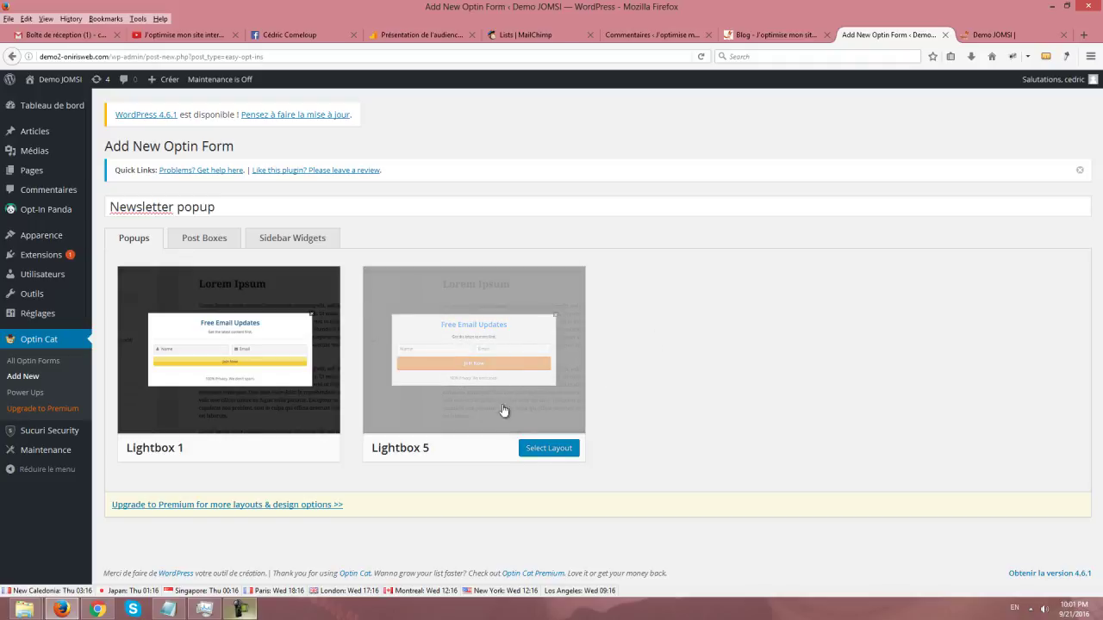
left_click(546, 450)
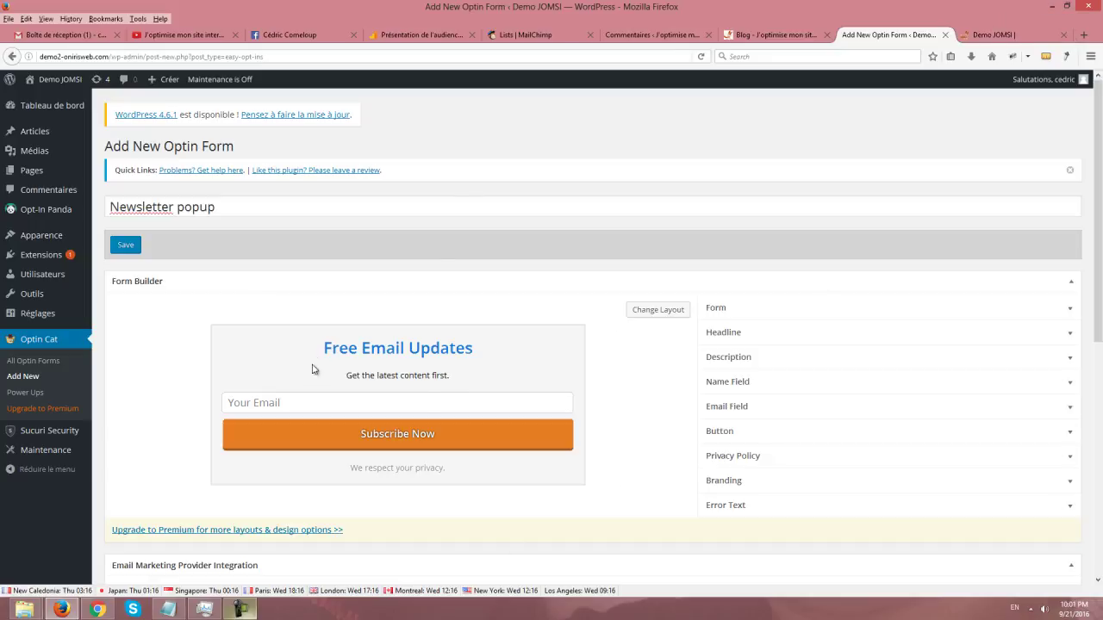
Step: Examine the form's background and border colour options
left_click(754, 309)
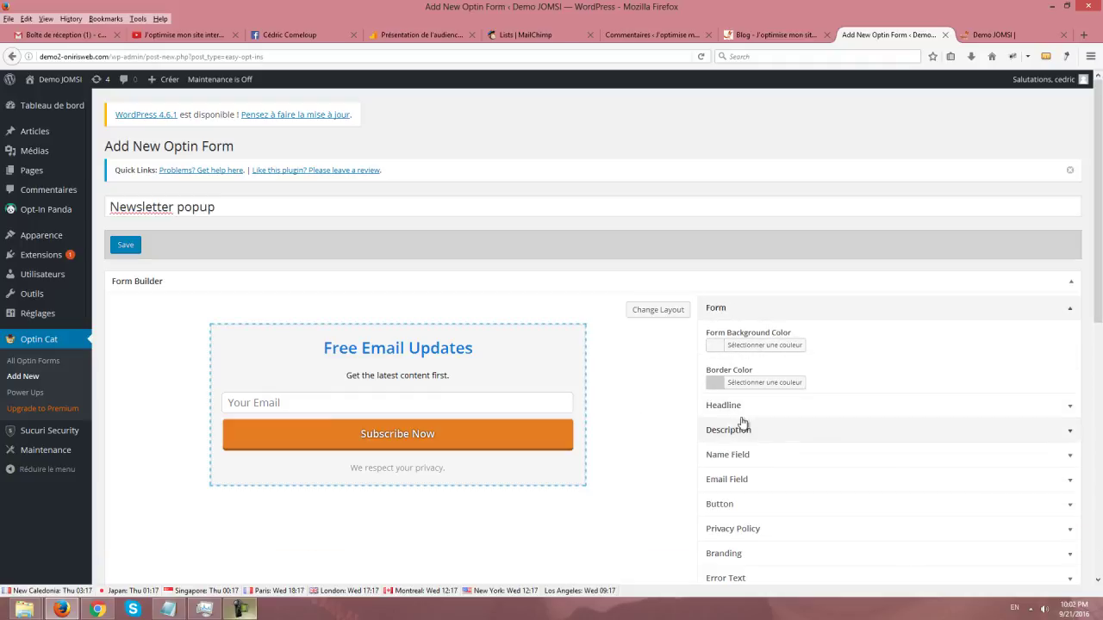
left_click(716, 384)
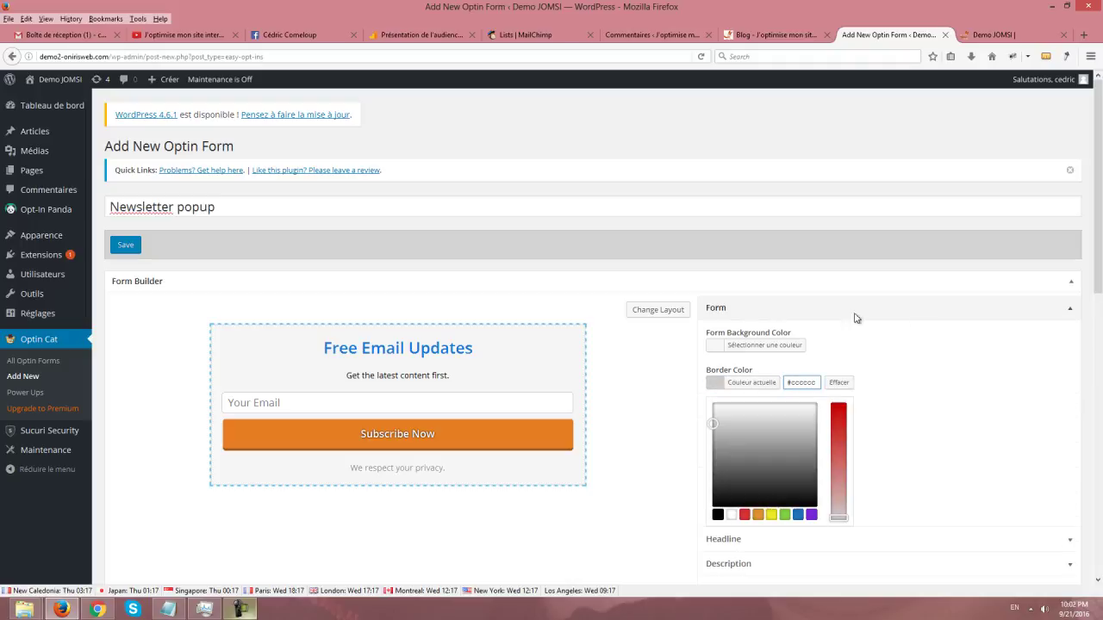
left_click(915, 344)
Step: Replace the popup's headline text with "Souscrivez à ma newsletter"
scroll(887, 358, "down", 3)
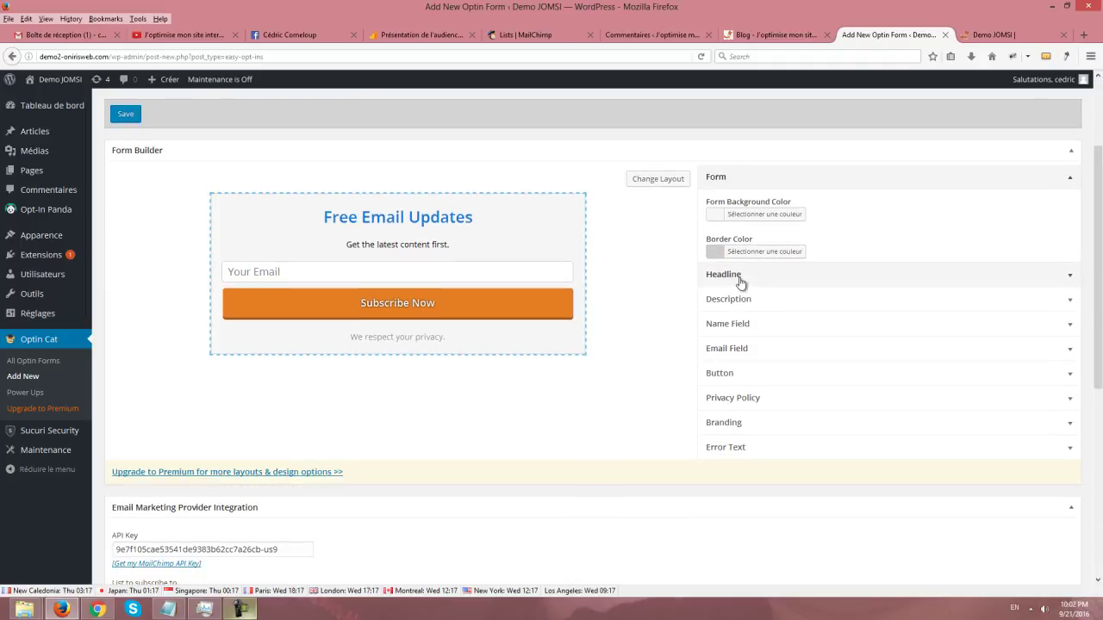
left_click(740, 276)
left_click_drag(800, 239, 619, 227)
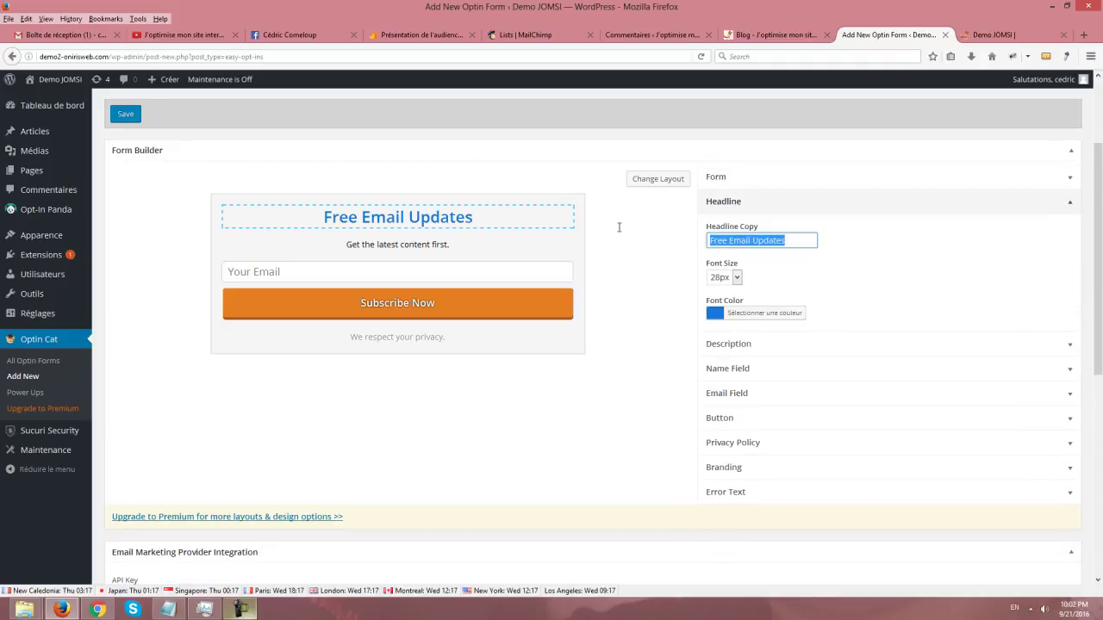
key("BackSpace")
left_click(749, 242)
left_click(752, 254)
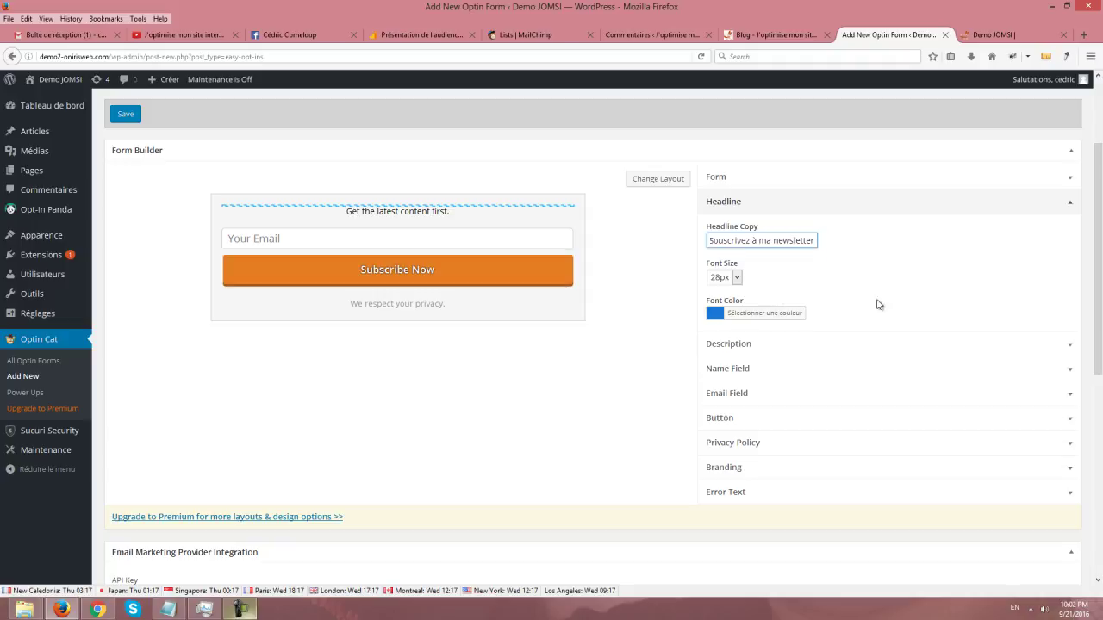
left_click(843, 296)
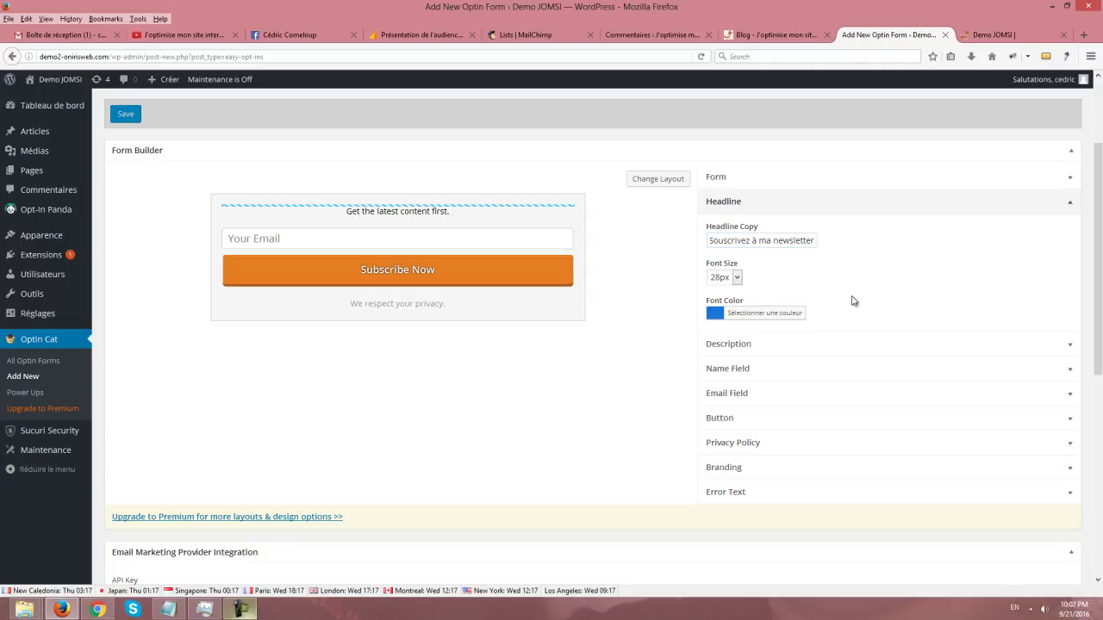
Step: Change the headline's font colour to orange
left_click(746, 313)
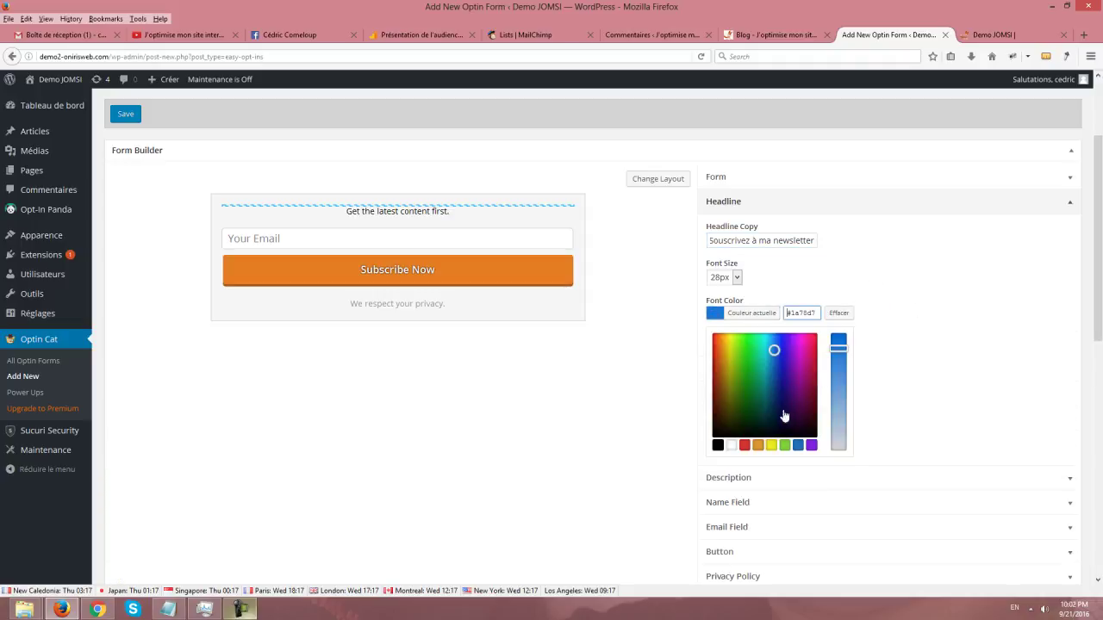
left_click(722, 359)
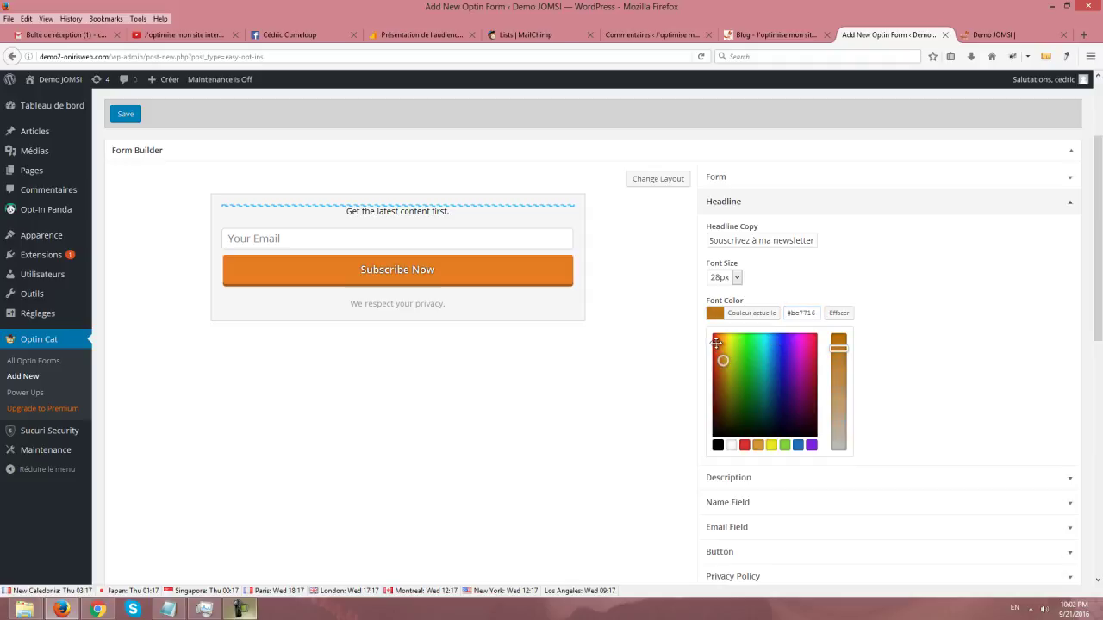
left_click_drag(719, 345, 718, 342)
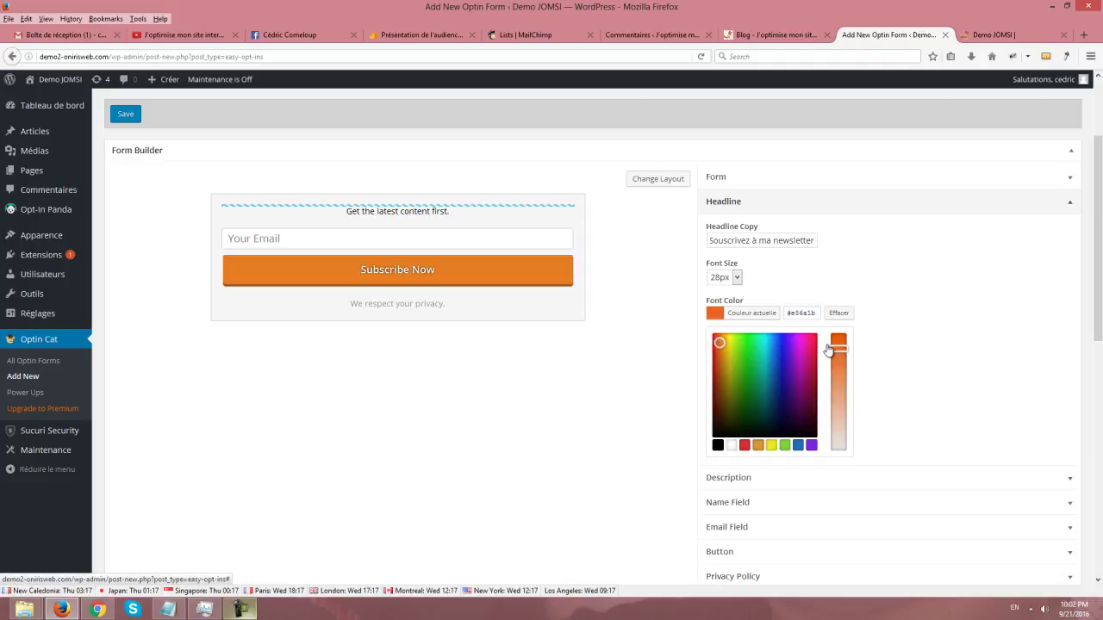
left_click(936, 347)
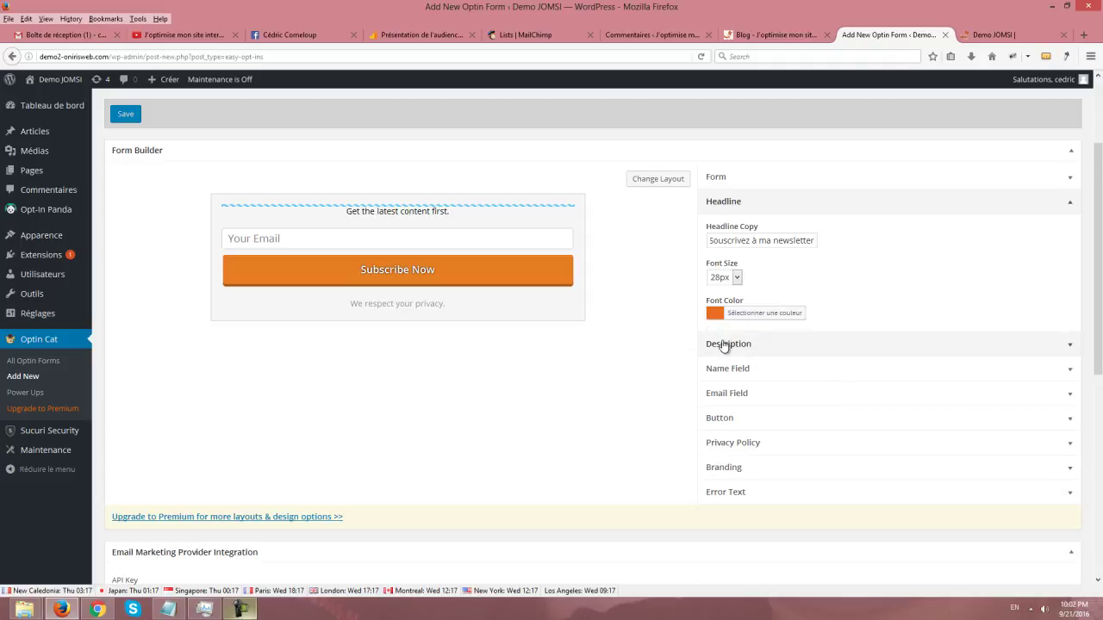
Step: Replace the popup's description with "Garde le contact avec les niouzes de mon blog"
left_click_drag(865, 370, 617, 360)
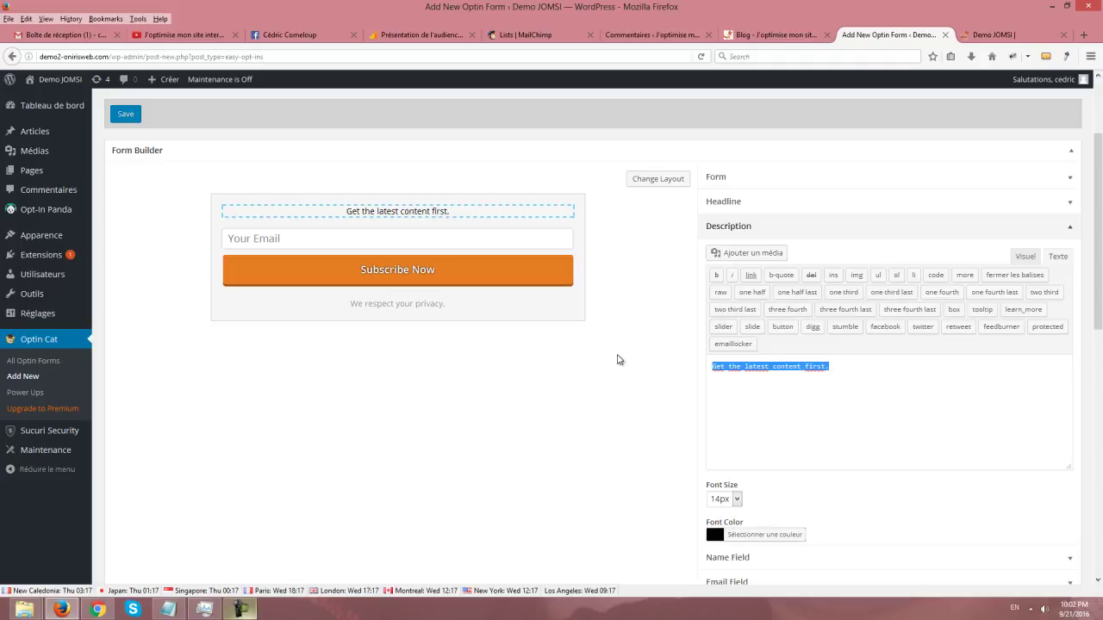
key("BackSpace")
type("Garde le contact avec les niouzes de mon blog")
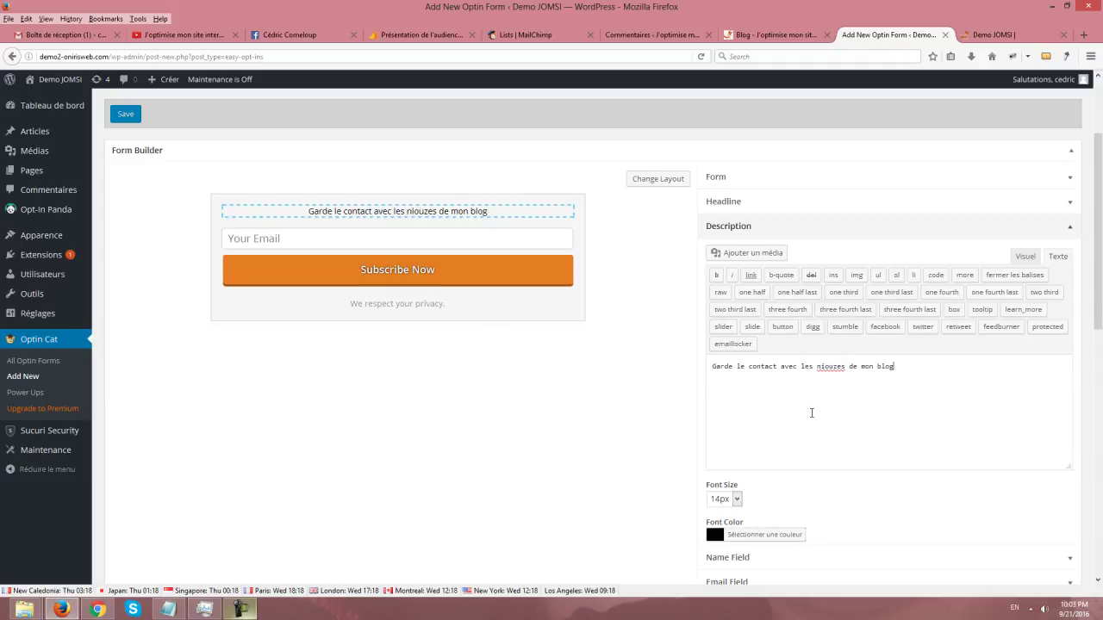
Step: Set the name field's placeholder text to "Ton nom"
scroll(797, 431, "down", 3)
left_click(746, 365)
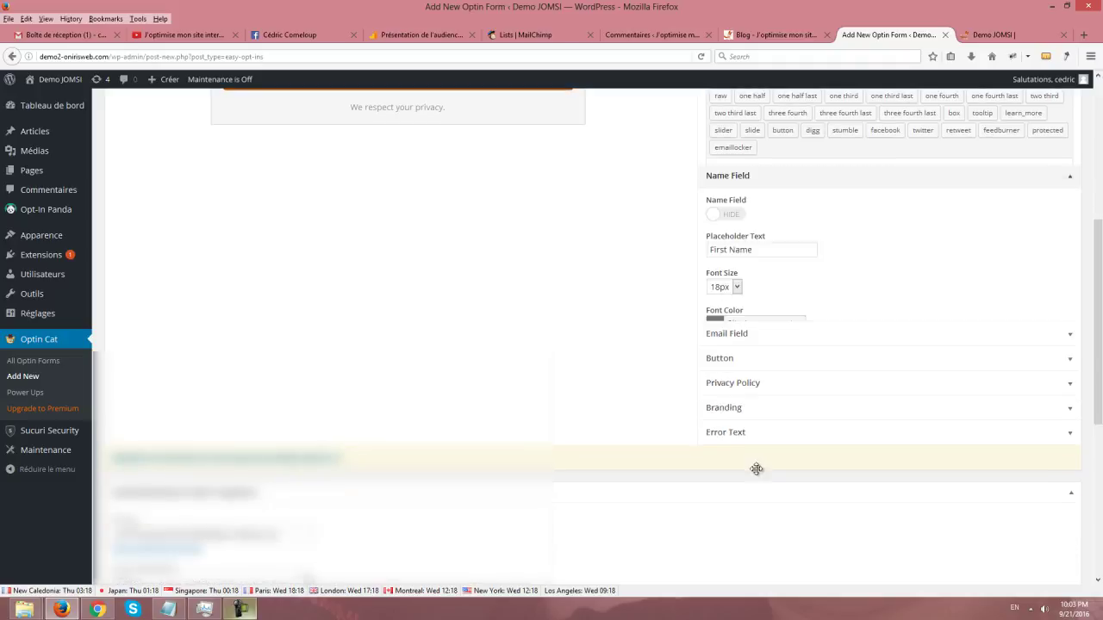
scroll(790, 301, "up", 5)
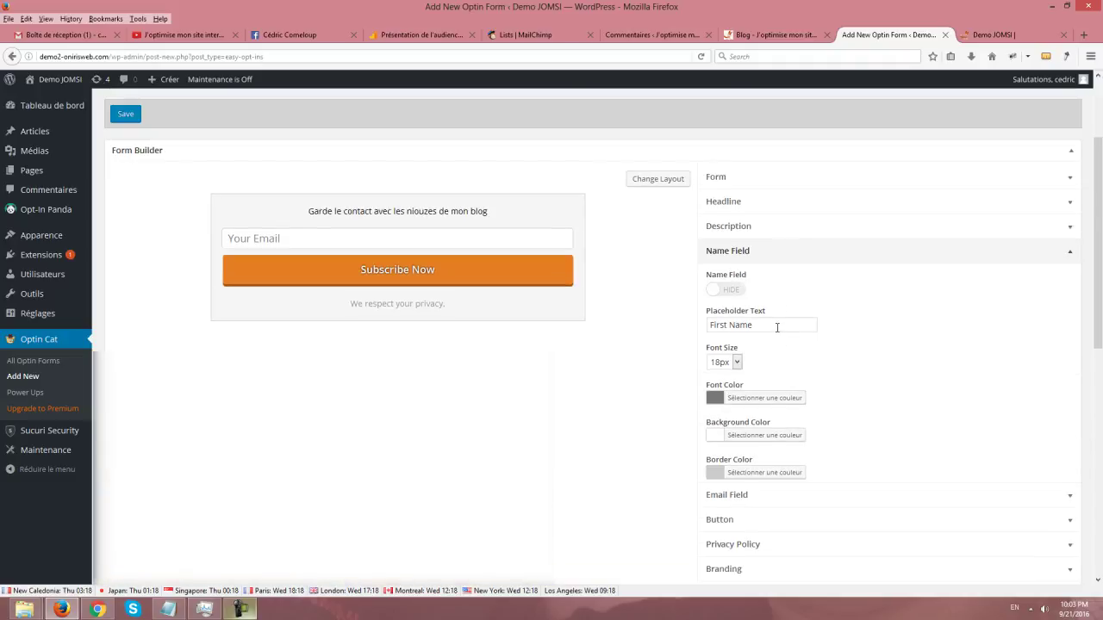
left_click_drag(777, 327, 673, 328)
key("BackSpace")
type("Ton")
left_click(754, 340)
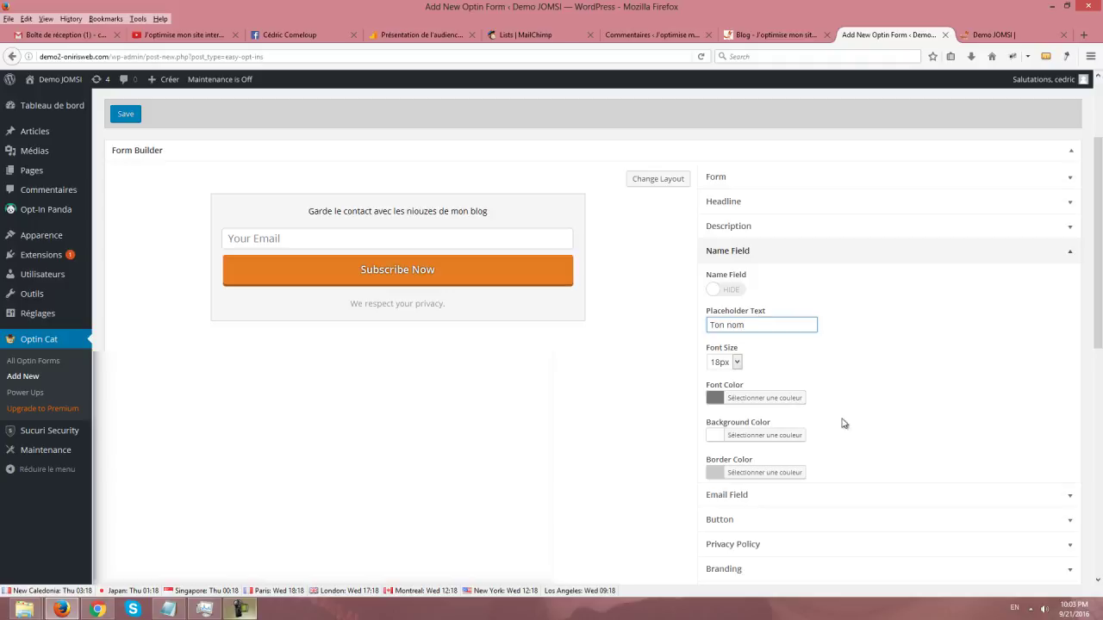
Step: Set the email field's placeholder text to "Ton Email"
scroll(841, 454, "down", 1)
scroll(842, 453, "down", 3)
left_click(745, 366)
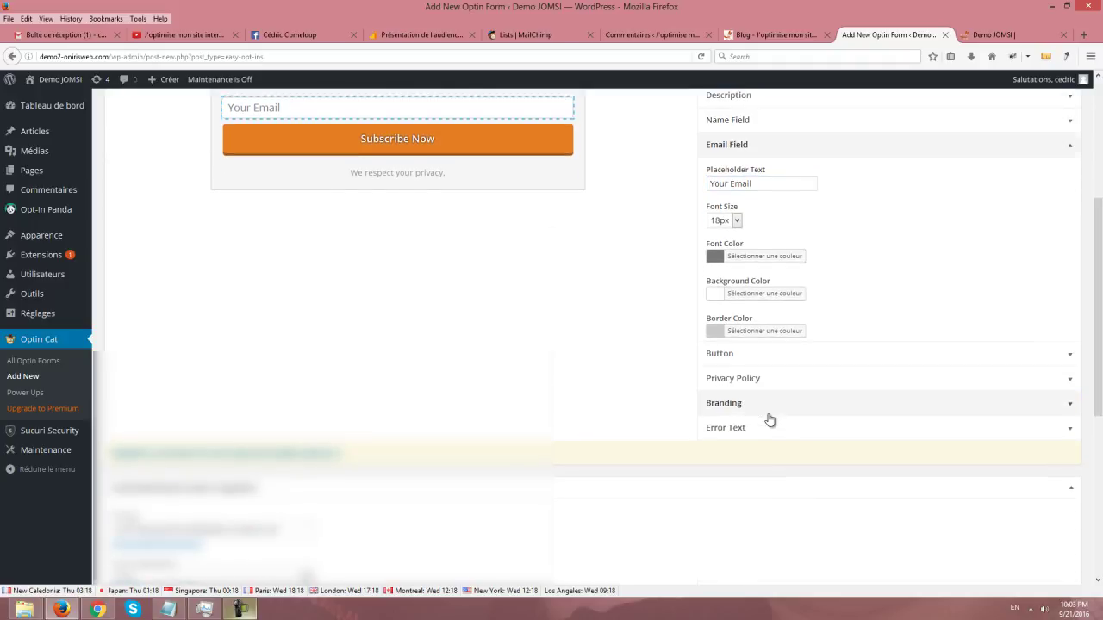
left_click_drag(758, 185, 579, 179)
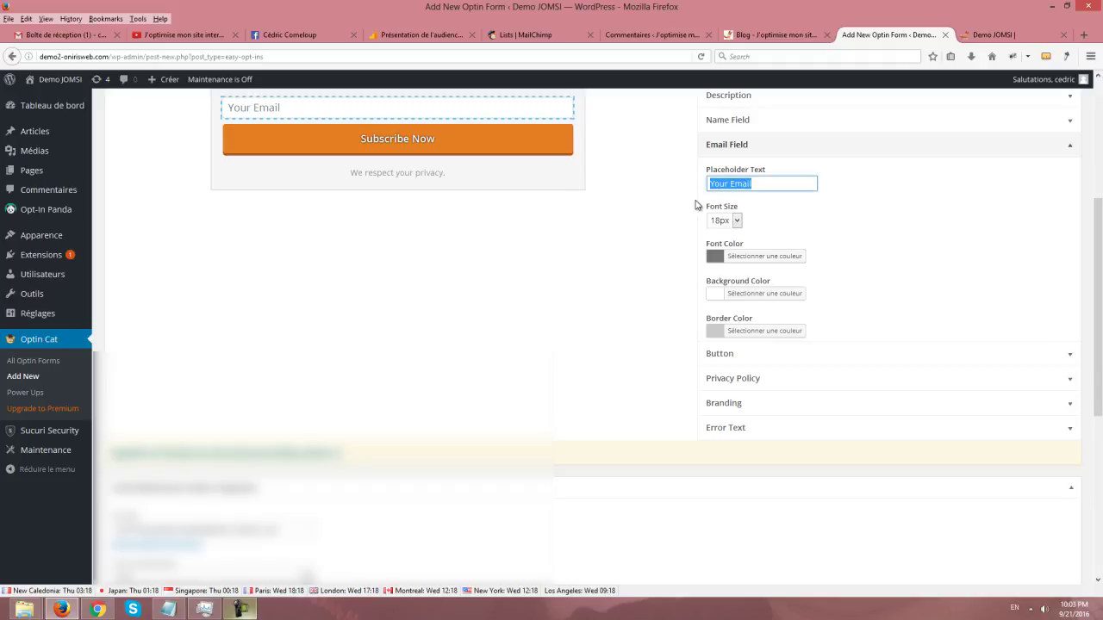
key("Right")
key("ctrl+a")
key("BackSpace")
left_click(752, 199)
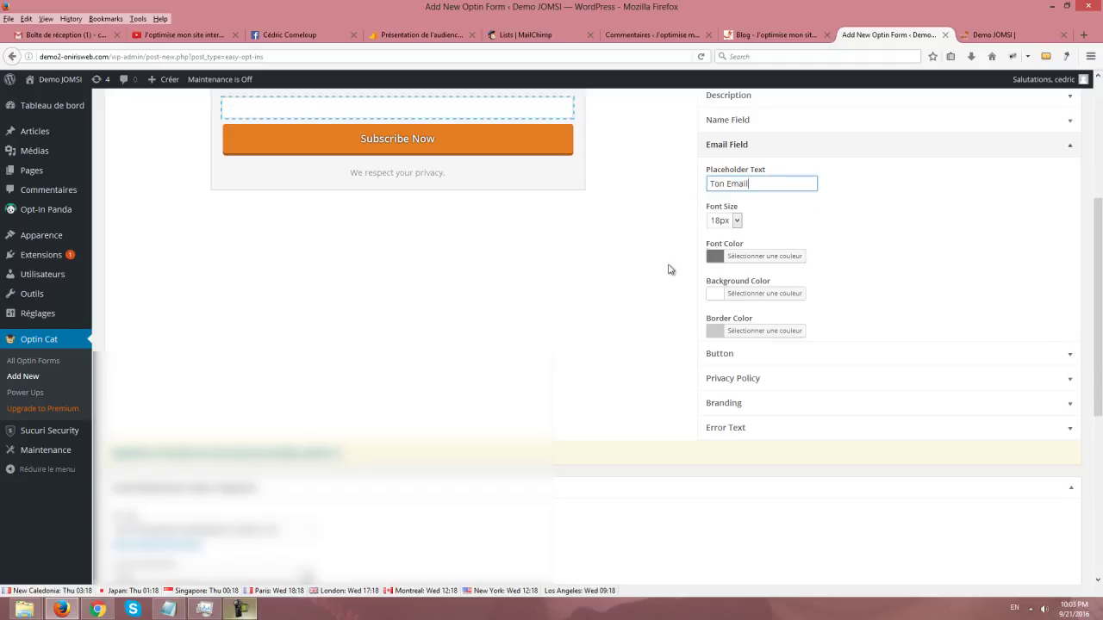
Step: Replace the subscribe button's text with "Je m'inscris !!!"
left_click(726, 363)
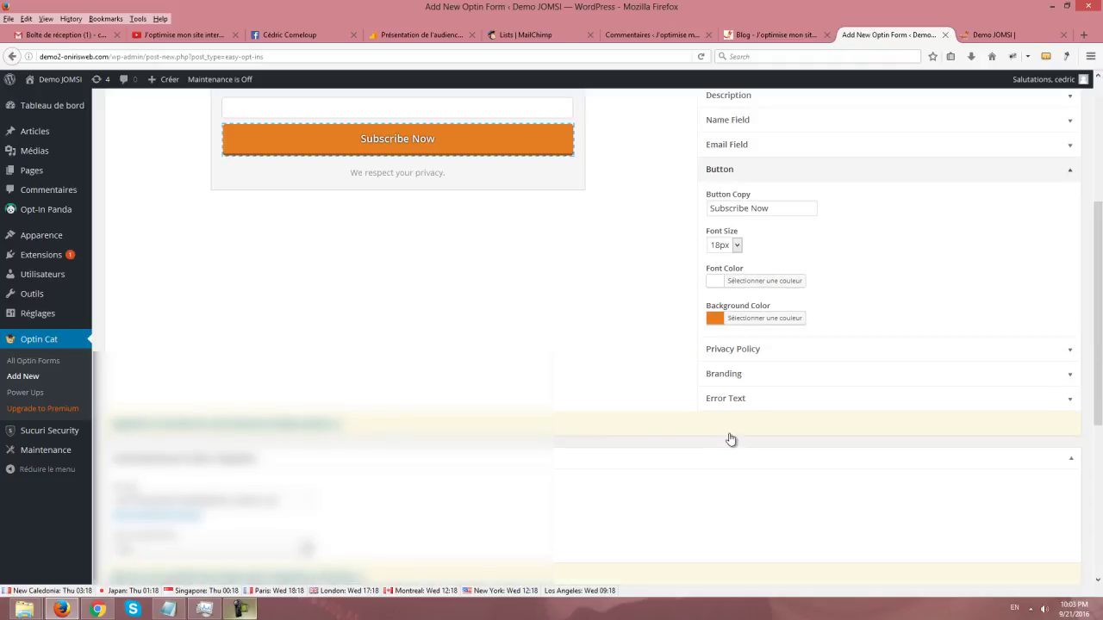
left_click_drag(791, 204, 655, 206)
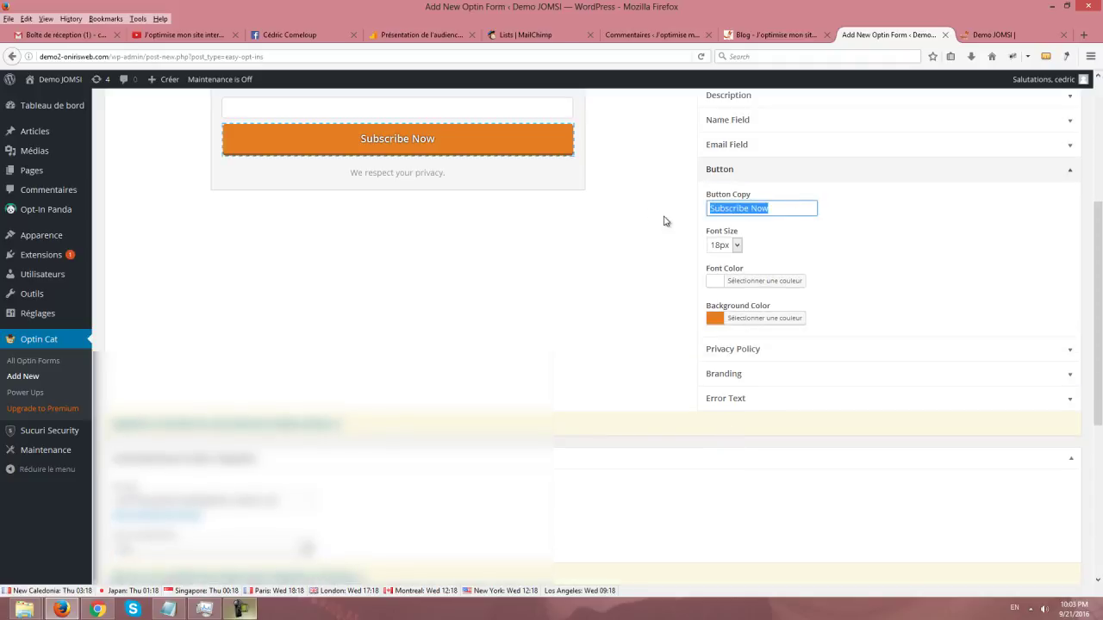
type("J")
key("Down")
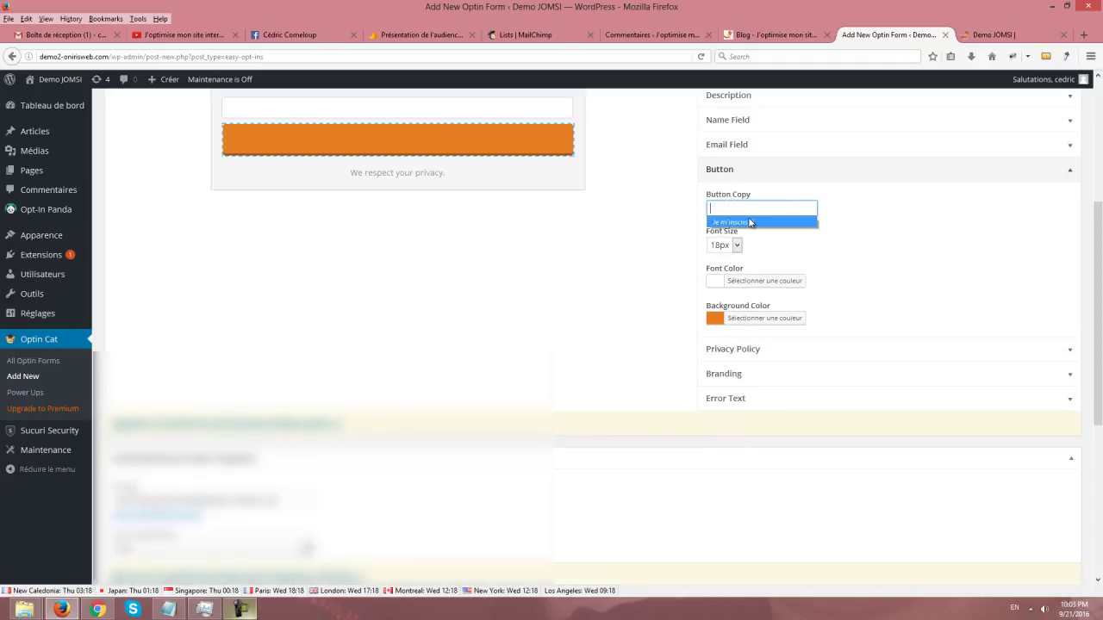
key("Return")
left_click(620, 284)
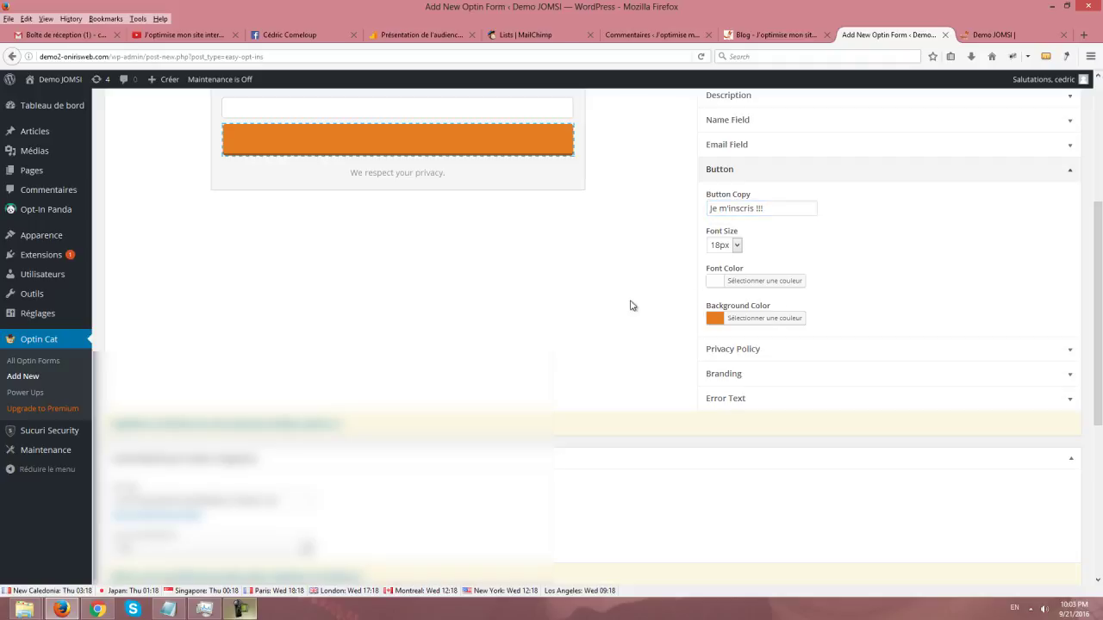
Step: Replace the privacy policy text with "Newsletter antispam ;)"
left_click(731, 350)
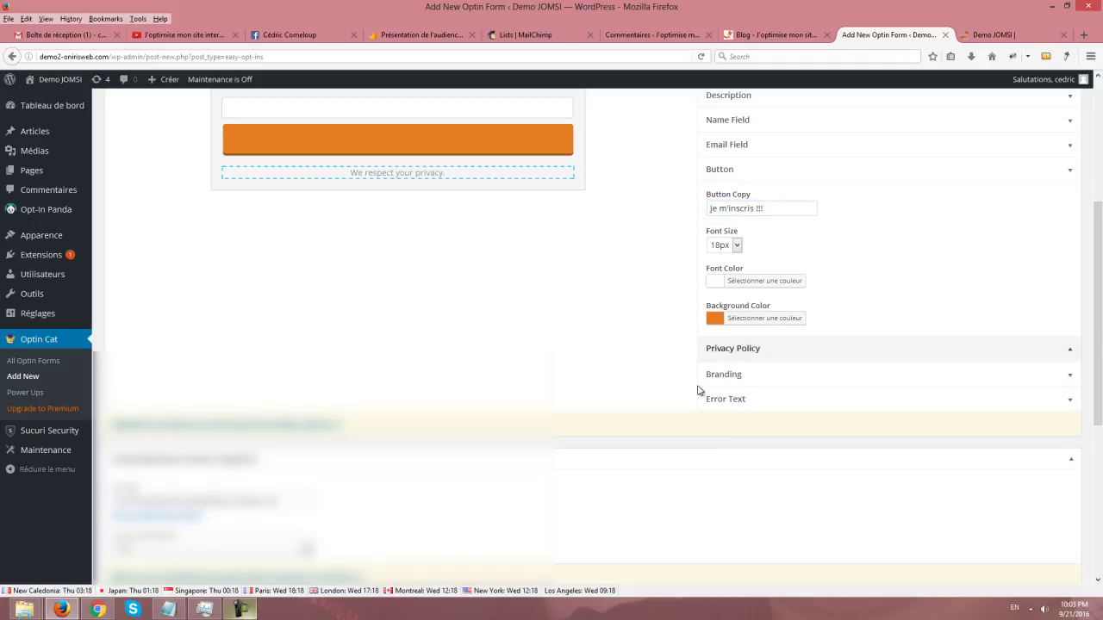
left_click_drag(835, 233, 550, 206)
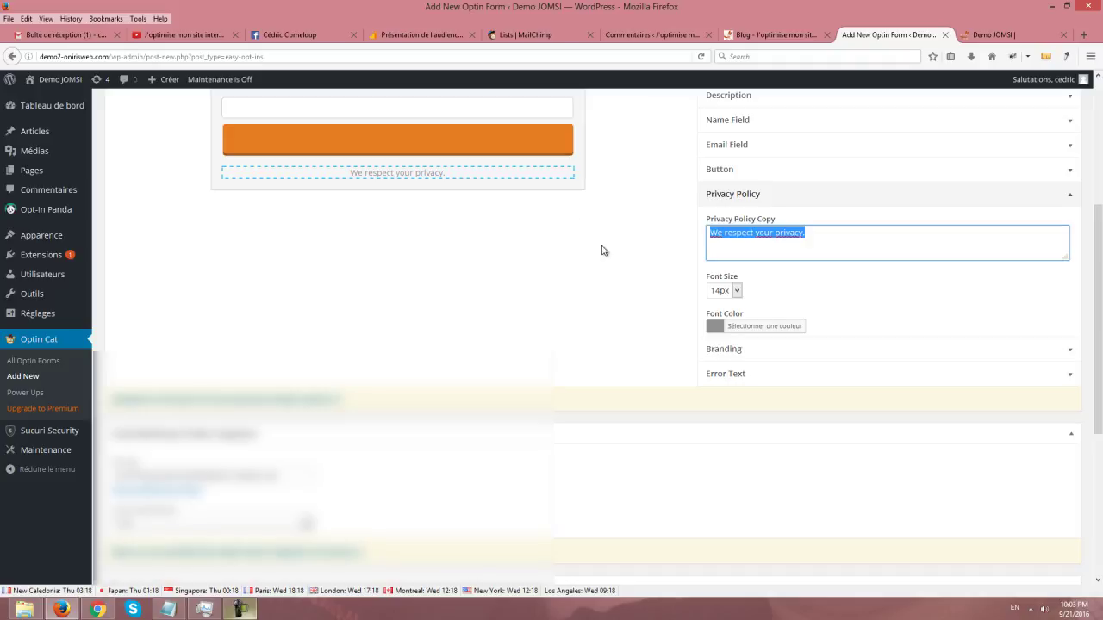
key("BackSpace")
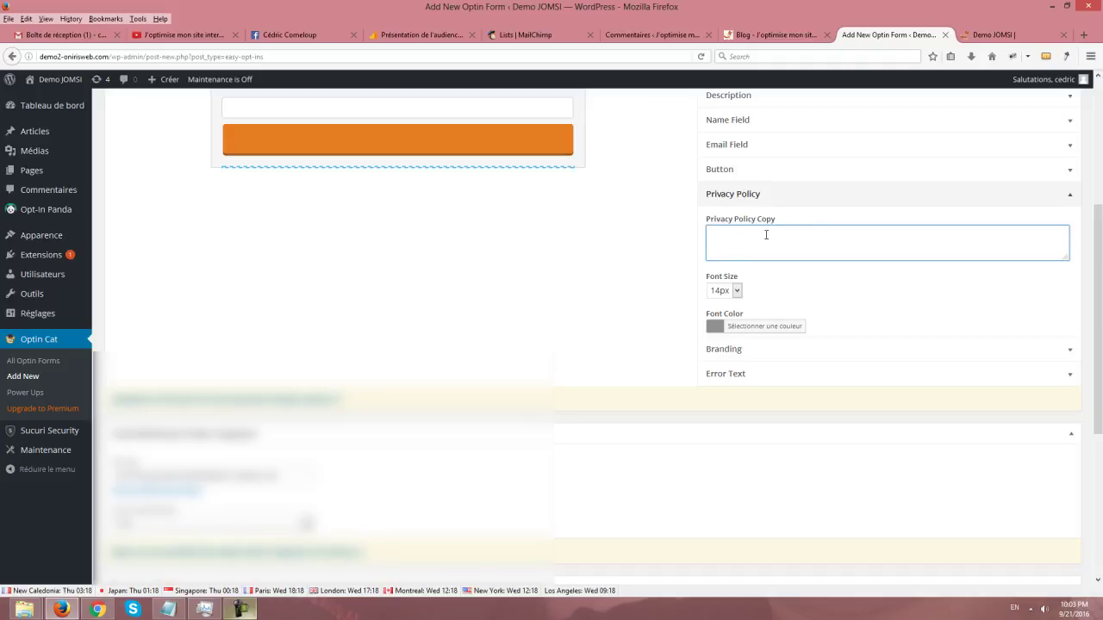
type("Newslett")
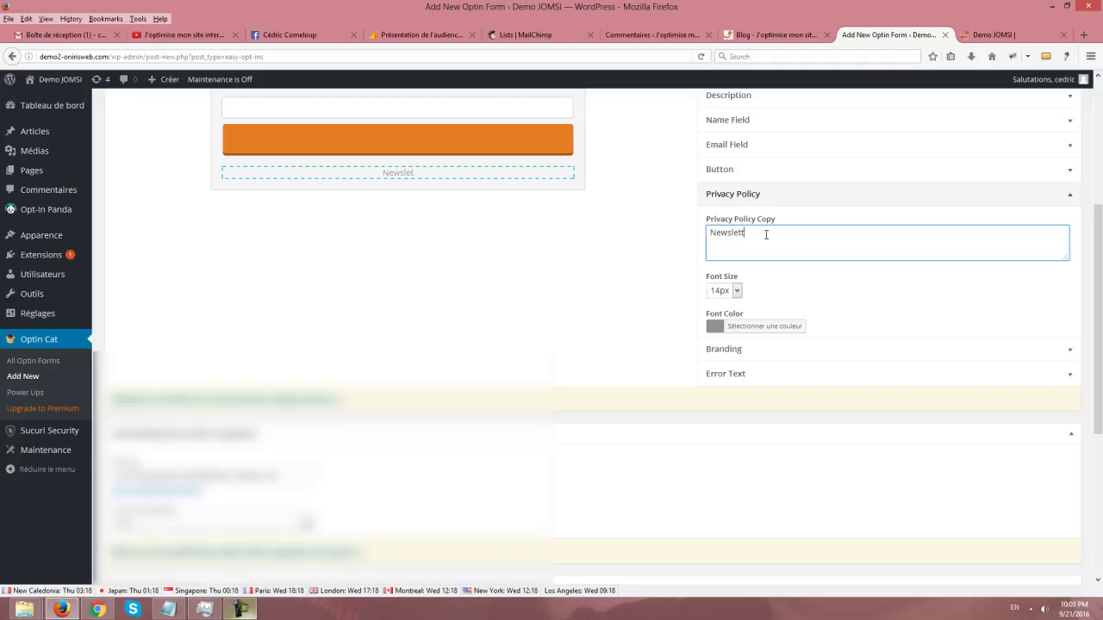
type("er antispam :)")
Step: Review the form's branding options and its error messages for required fields and invalid email addresses
left_click(735, 353)
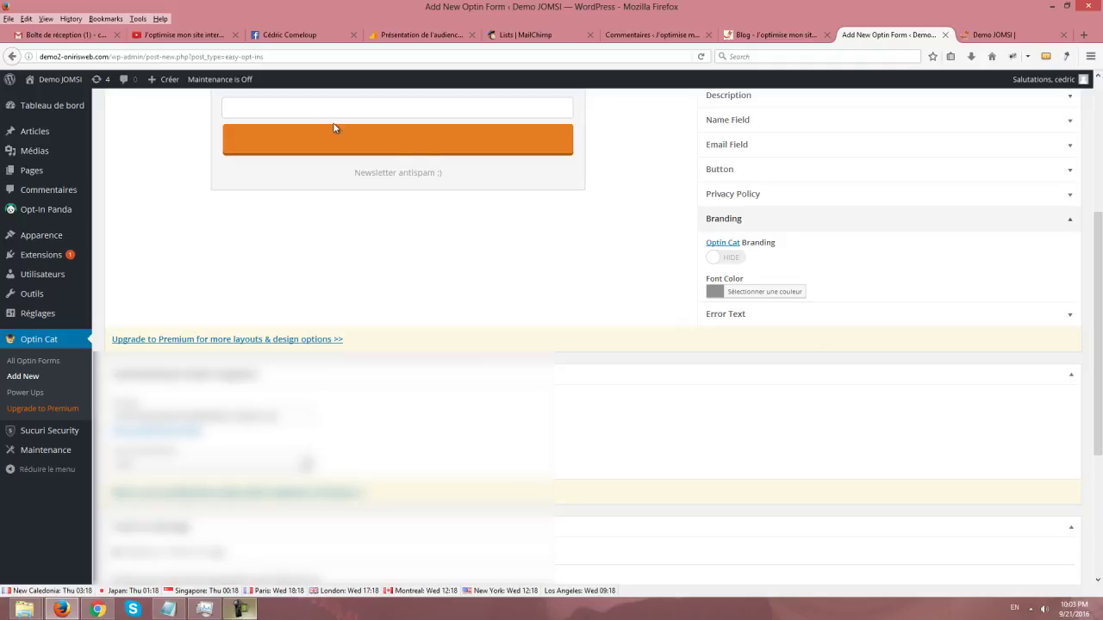
left_click(710, 324)
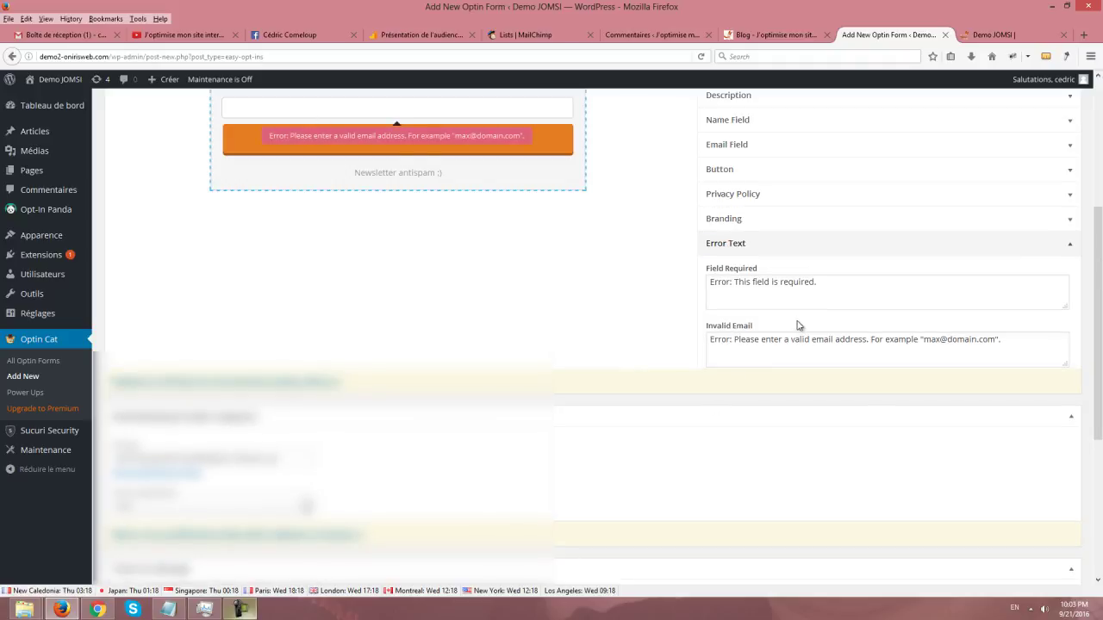
left_click_drag(849, 282, 637, 266)
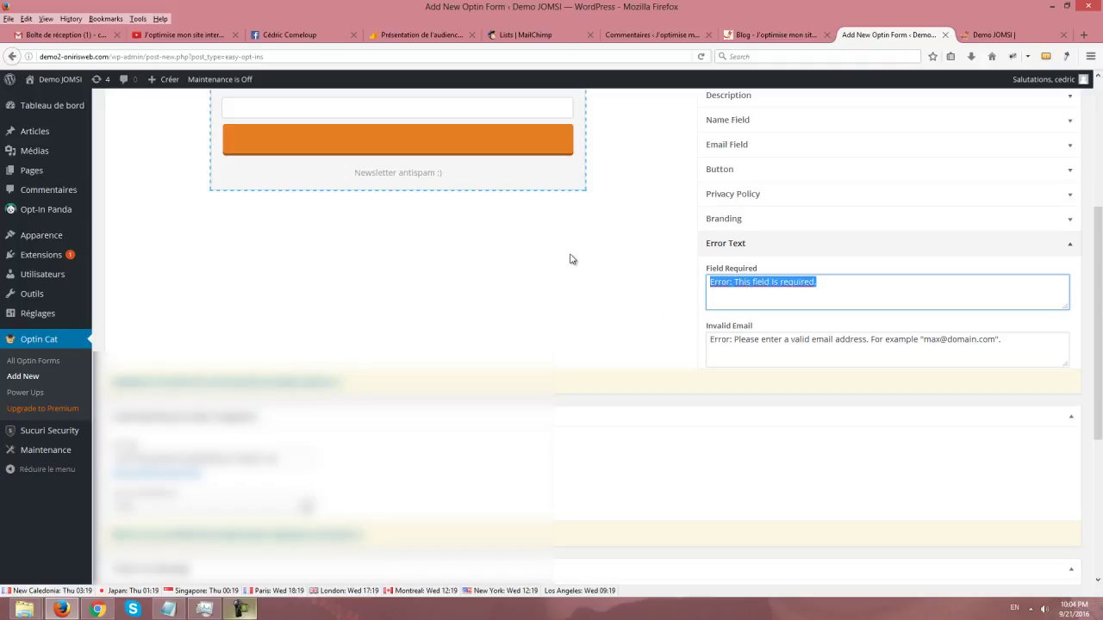
scroll(581, 248, "up", 3)
scroll(621, 305, "down", 1)
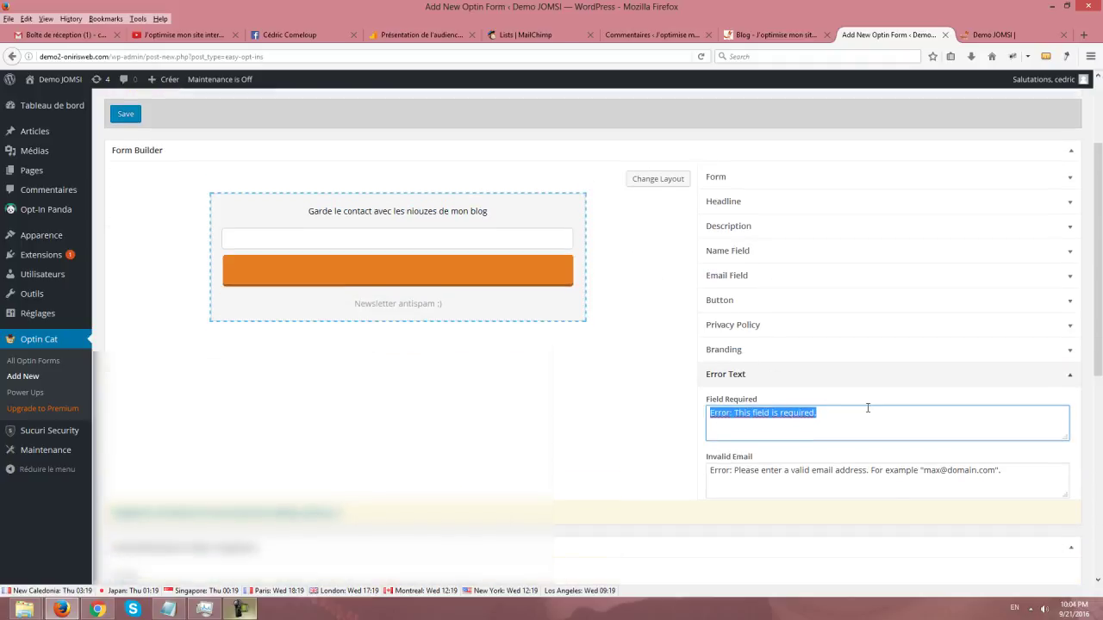
left_click(904, 419)
left_click_drag(861, 405, 630, 412)
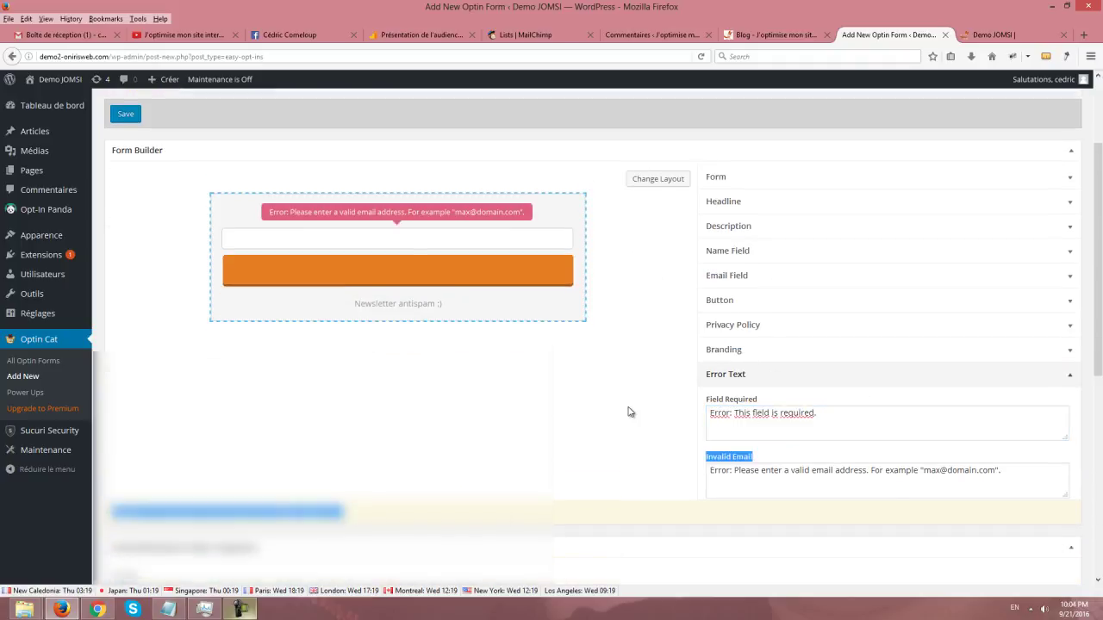
left_click(825, 436)
left_click(796, 473)
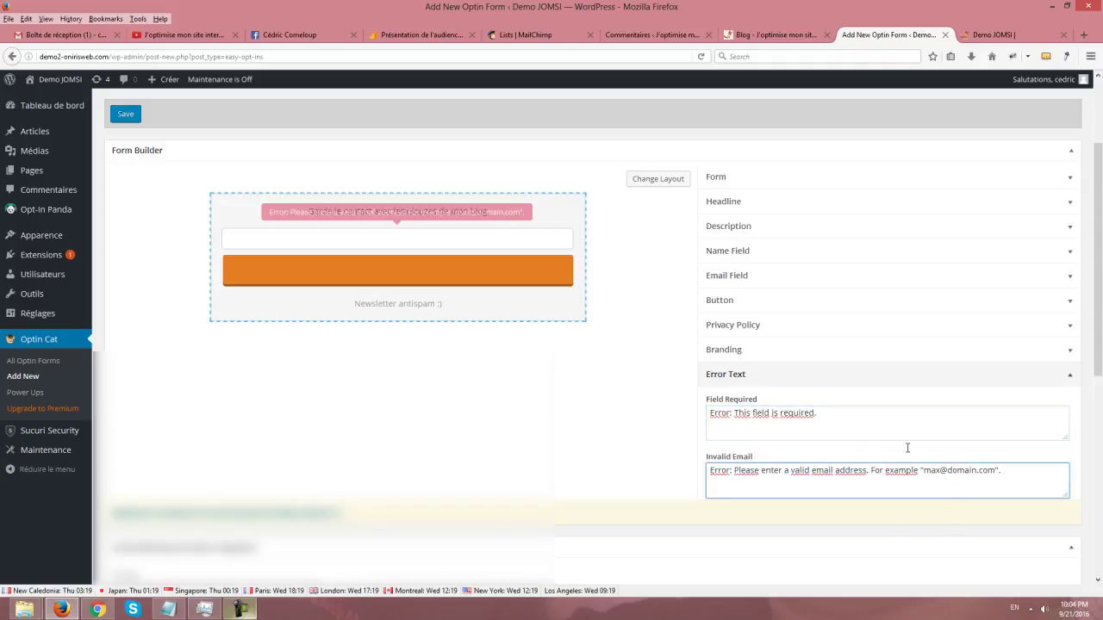
scroll(795, 434, "down", 1)
scroll(796, 435, "down", 2)
scroll(796, 398, "up", 2)
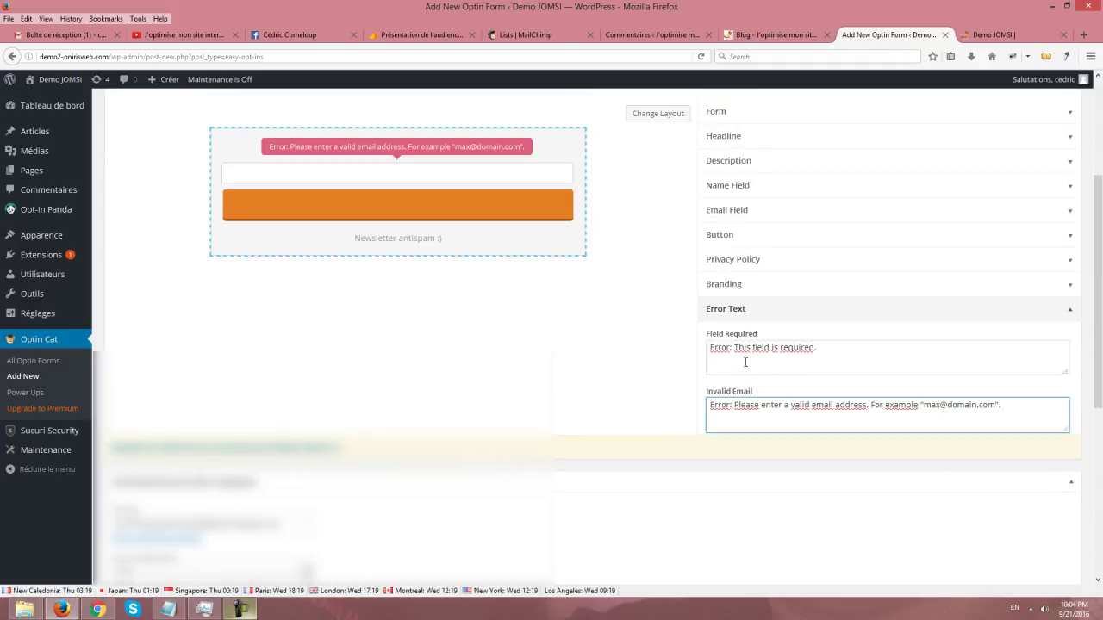
left_click(821, 345)
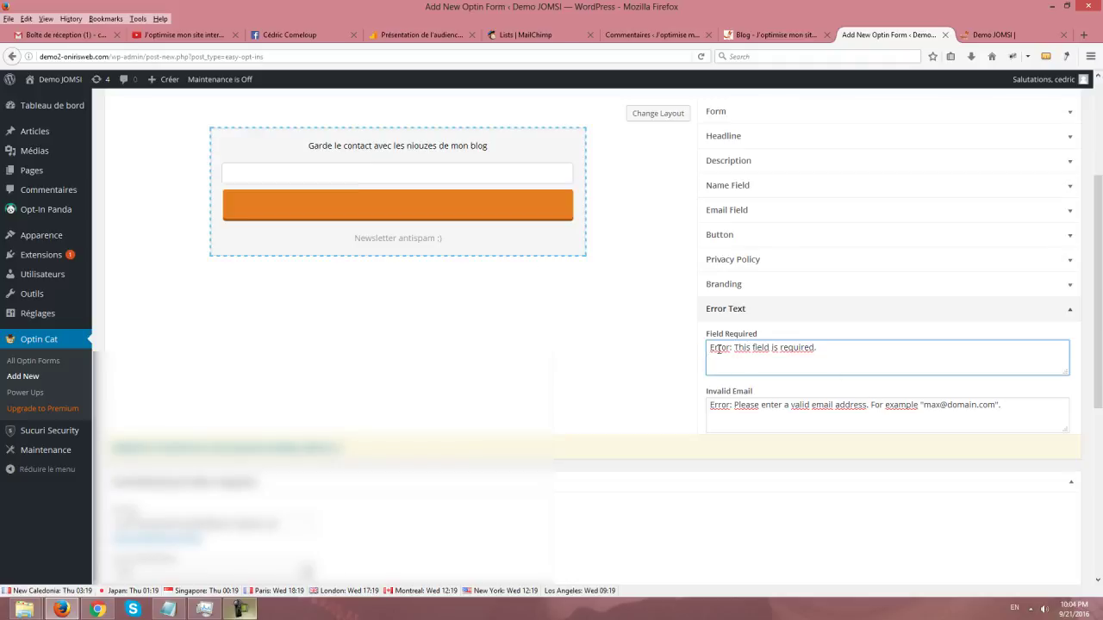
left_click_drag(847, 346, 670, 342)
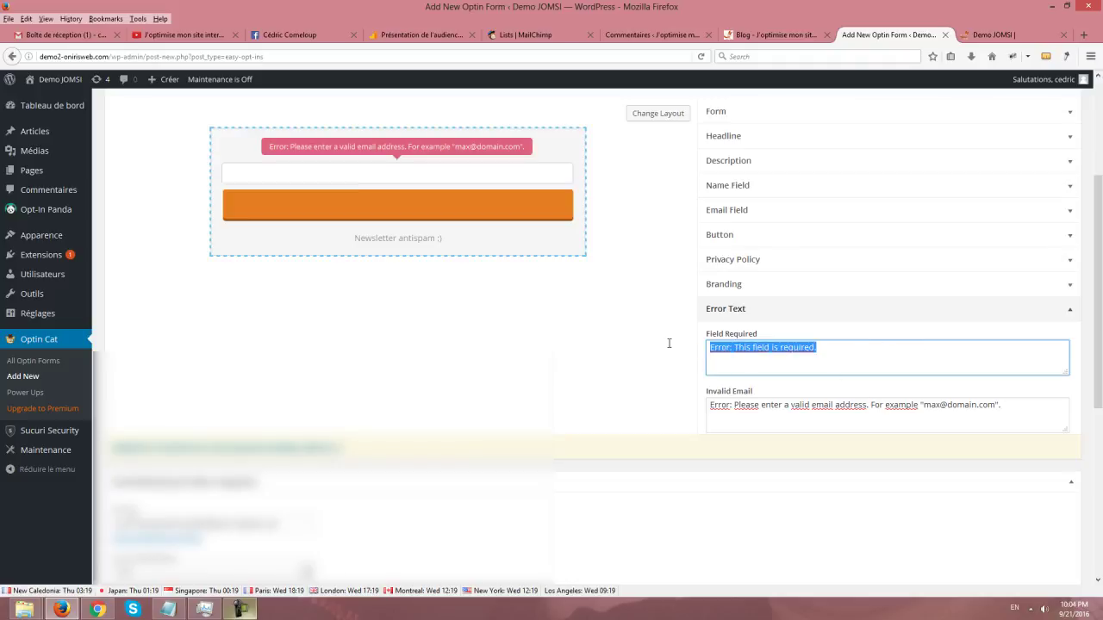
left_click(775, 409)
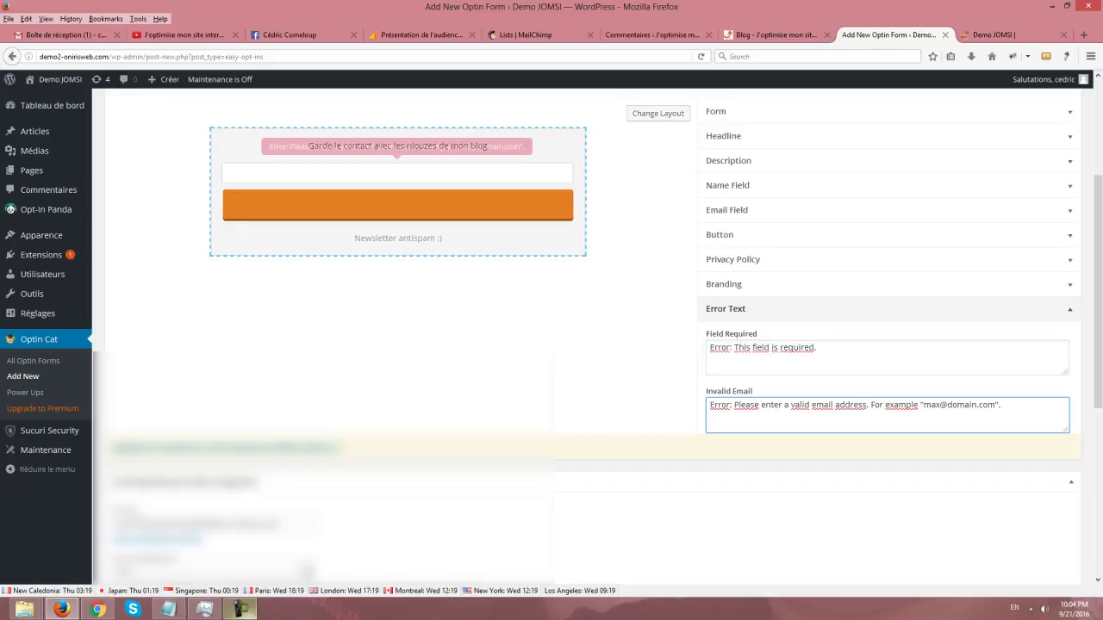
left_click_drag(1017, 399, 595, 406)
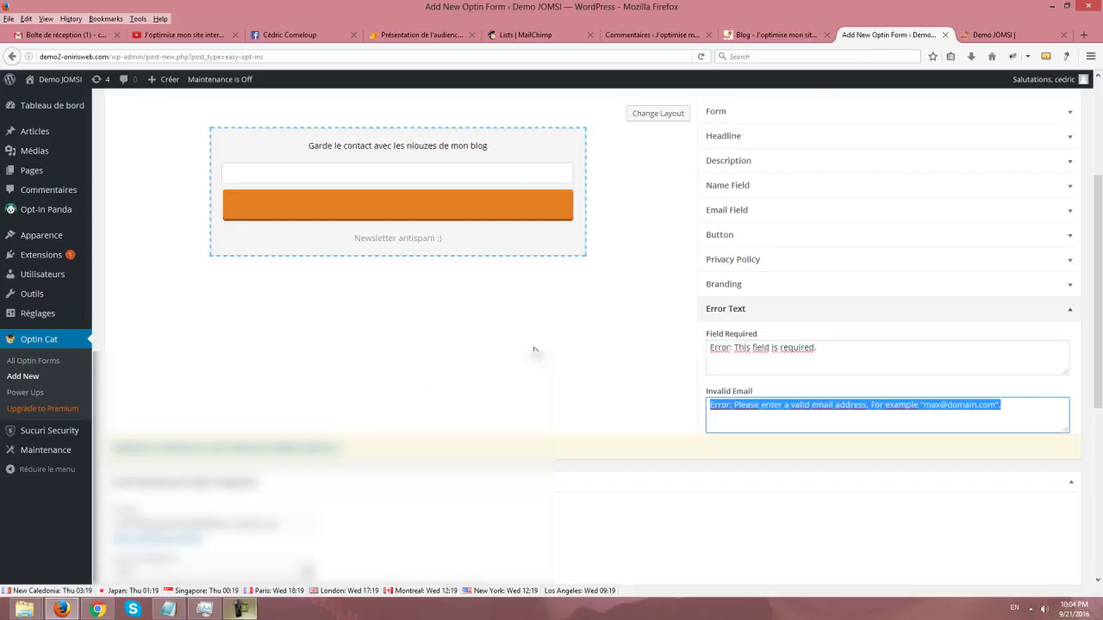
Step: Look up the MailChimp account's API keys page from the email provider integration, and return to the optin form
scroll(535, 349, "down", 3)
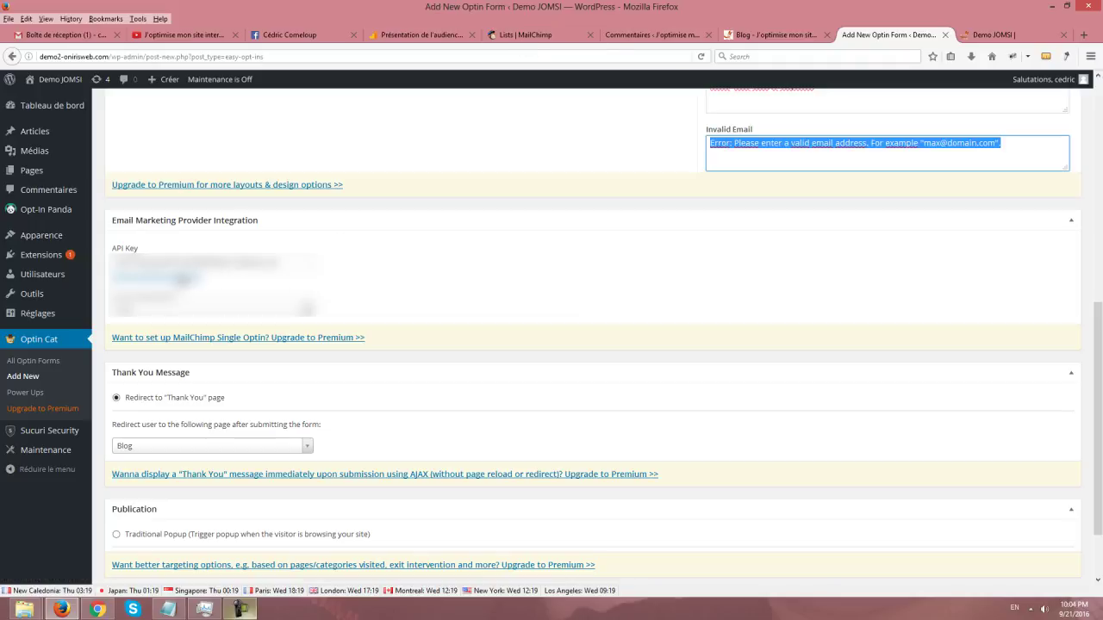
left_click(175, 279)
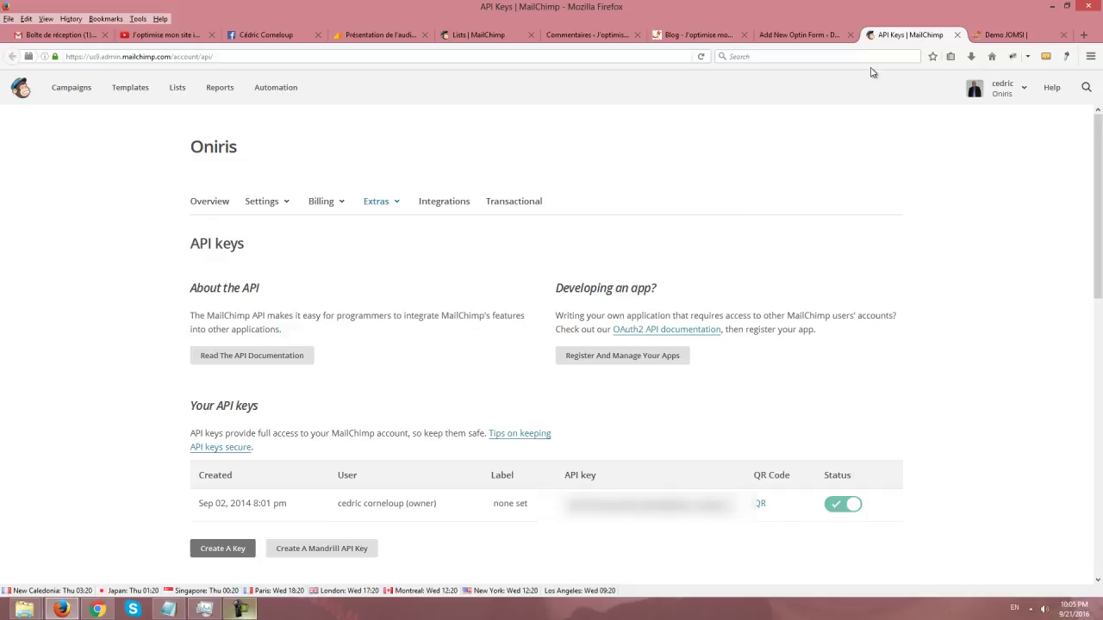
left_click(808, 36)
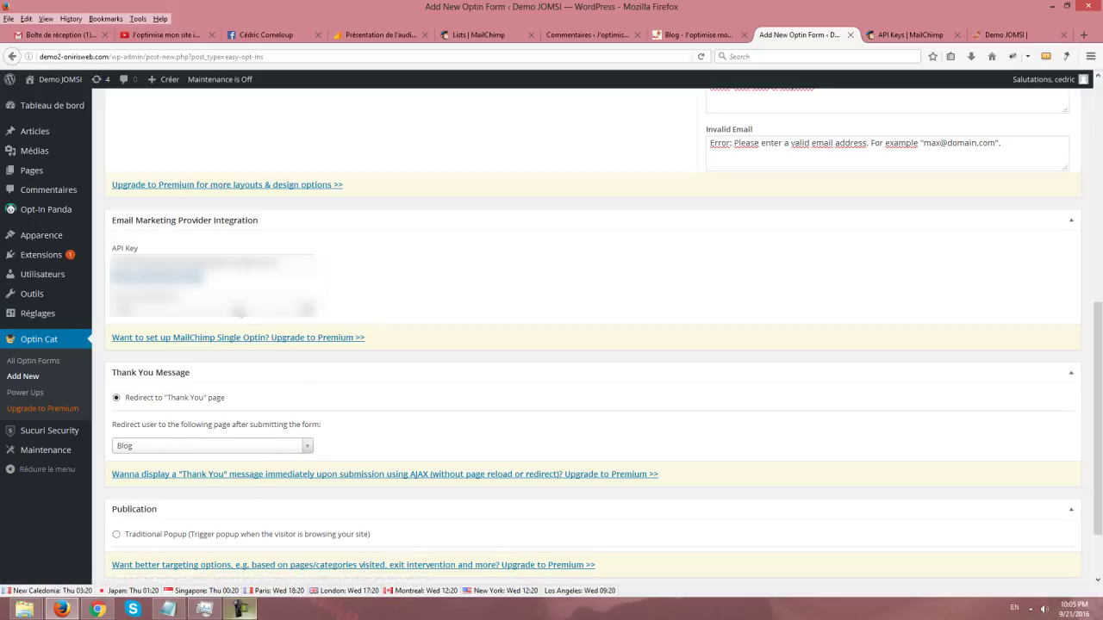
Step: Choose Test as the list to subscribe to and Blog as the redirect page after submitting the form
left_click(239, 312)
left_click(234, 314)
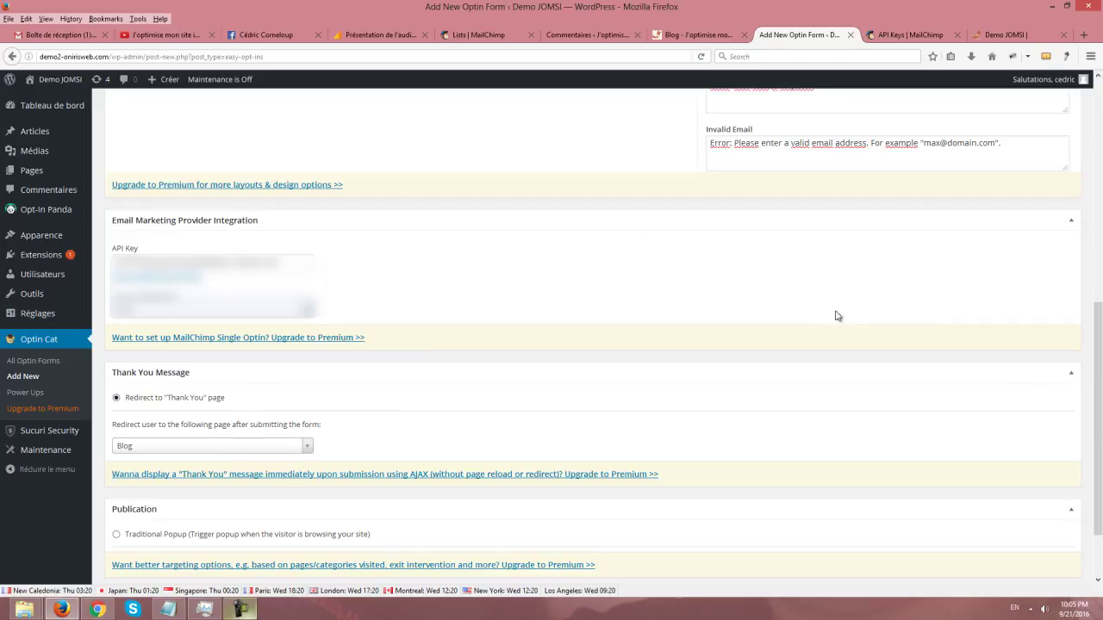
left_click(248, 446)
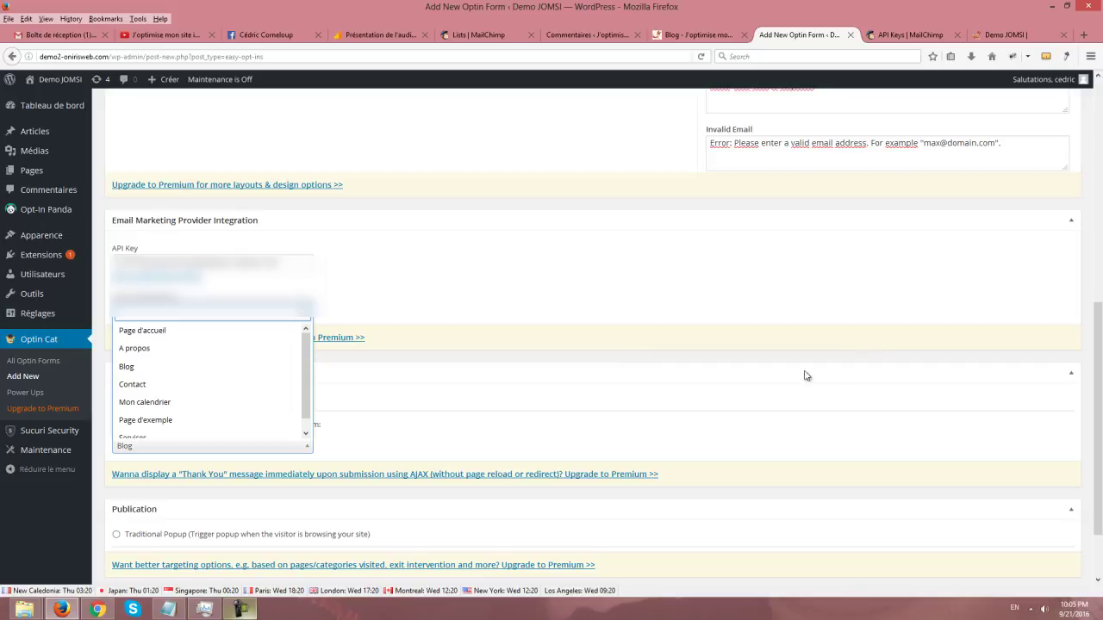
left_click_drag(307, 389, 308, 422)
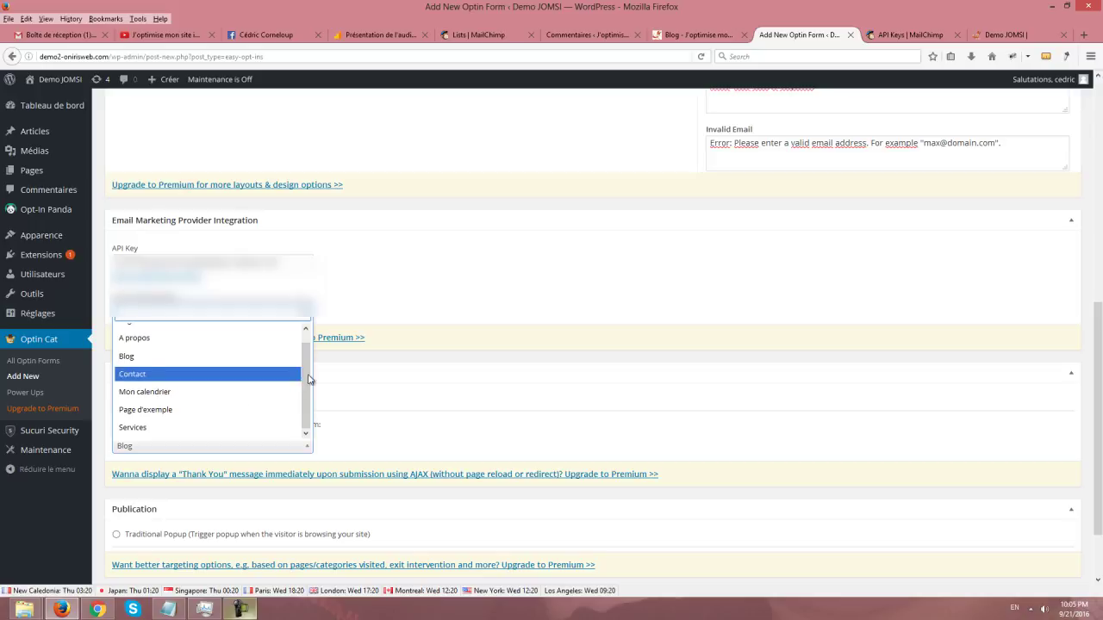
left_click_drag(304, 381, 304, 371)
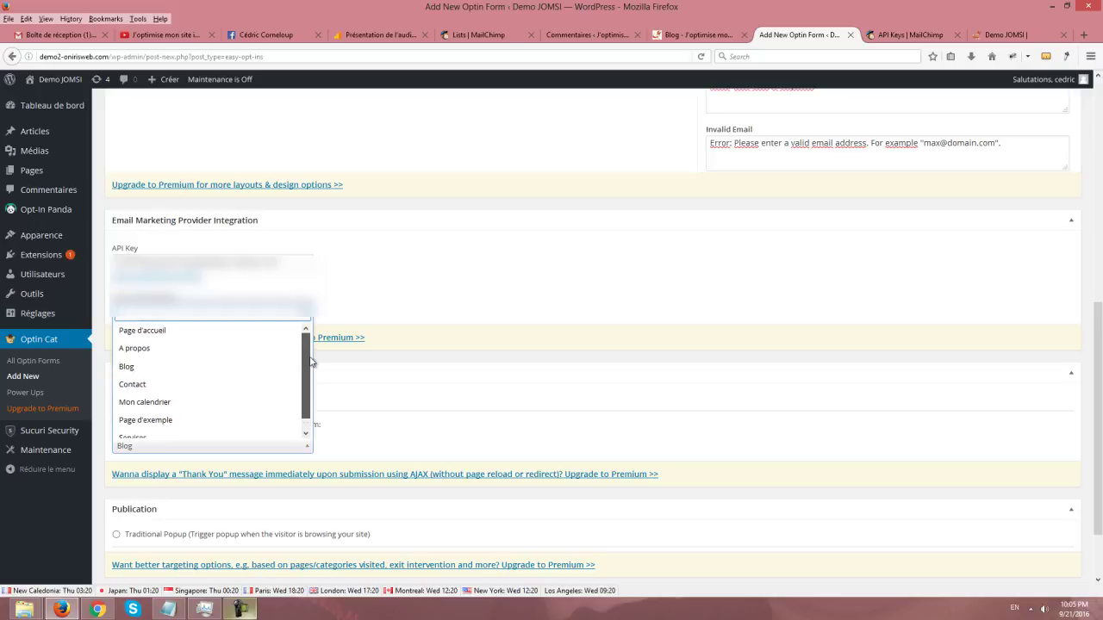
left_click(139, 368)
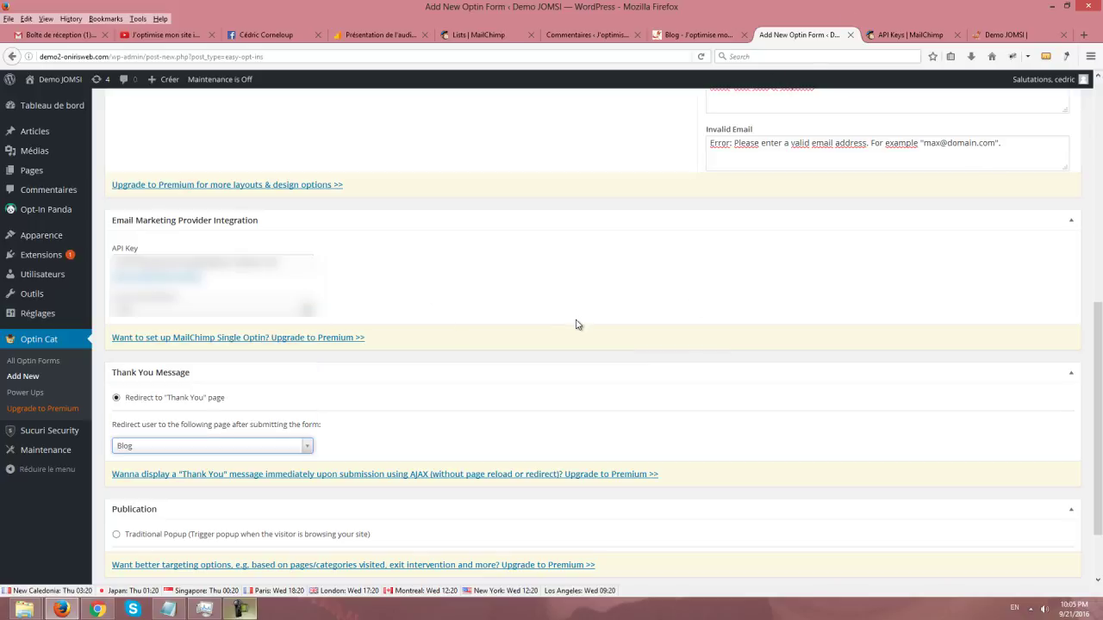
Step: Enable the traditional popup in the publication settings and show it on every pageview
scroll(578, 325, "down", 2)
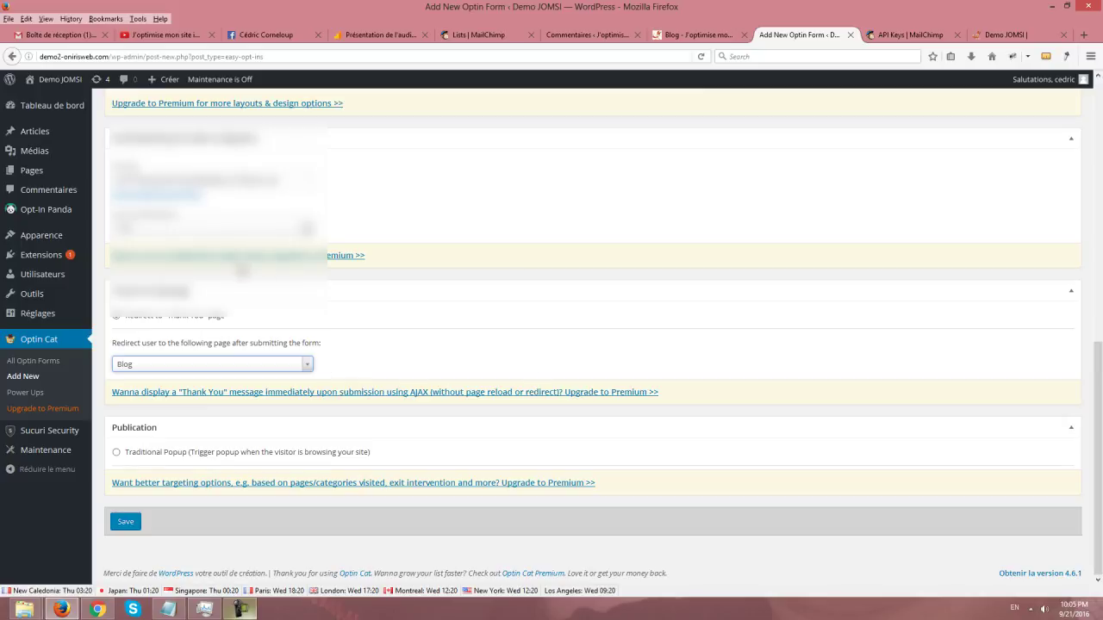
left_click(117, 453)
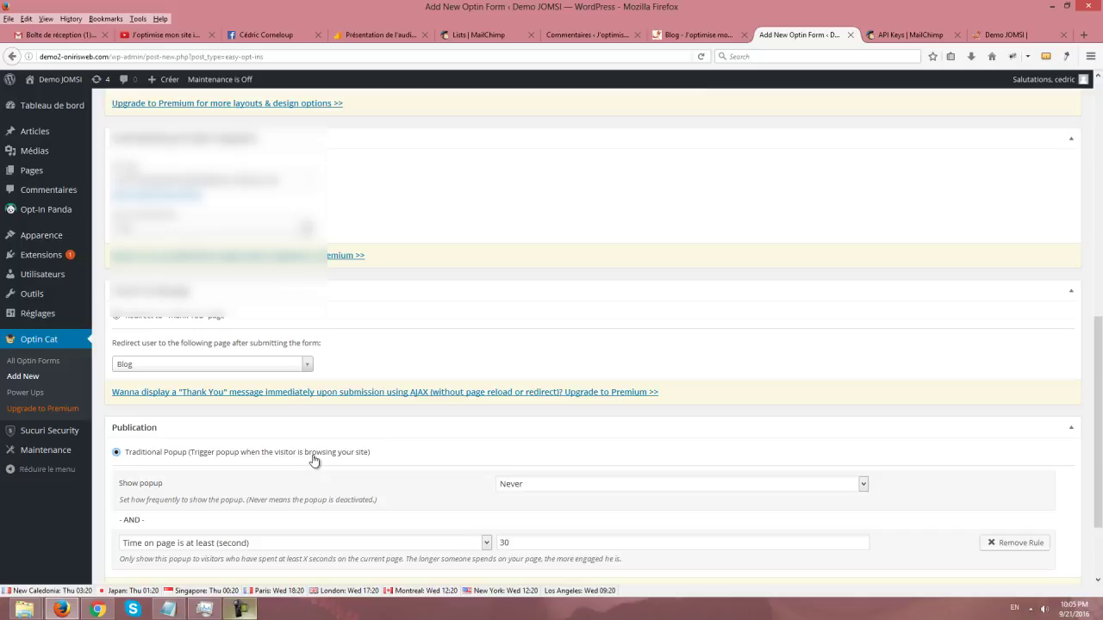
scroll(313, 460, "down", 2)
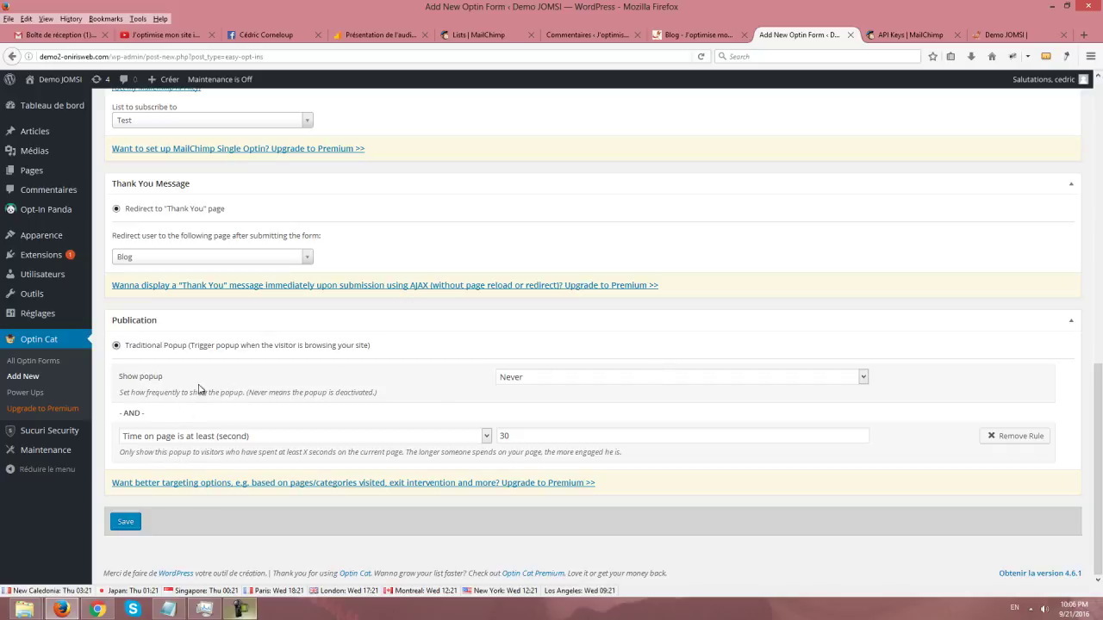
left_click(594, 380)
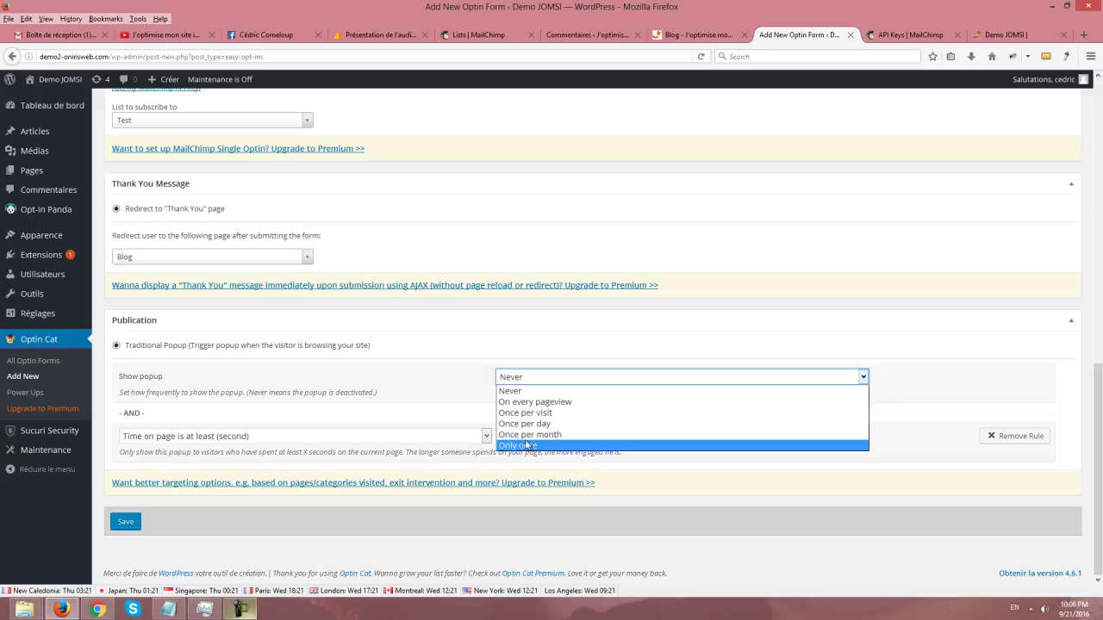
left_click(603, 401)
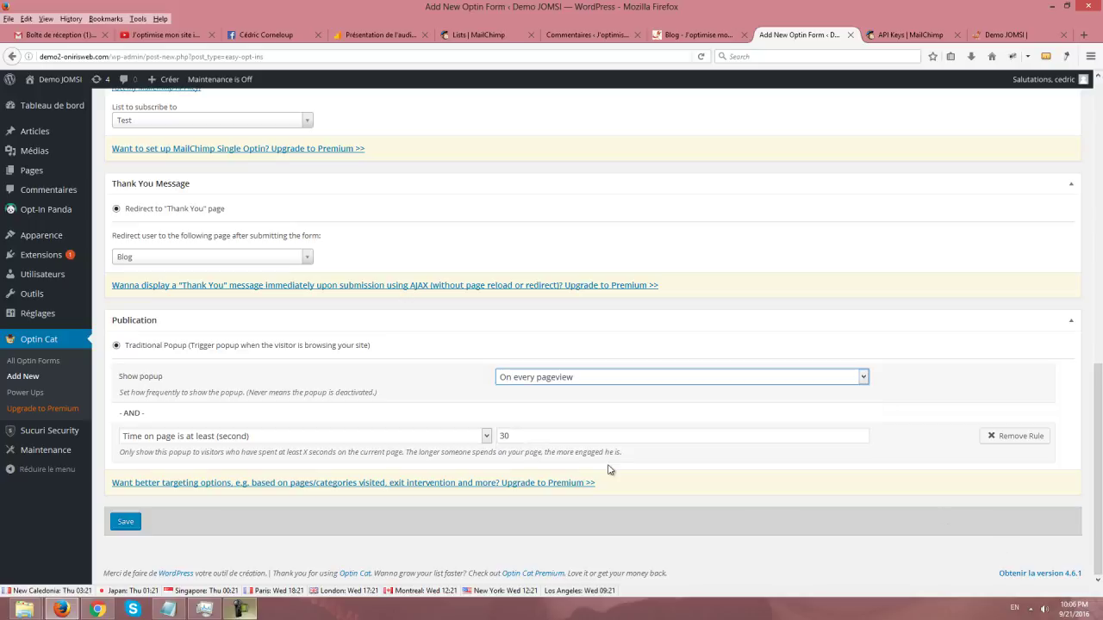
Step: Set the popup's minimum time on page to 5 seconds and save the form
left_click(217, 441)
left_click(217, 442)
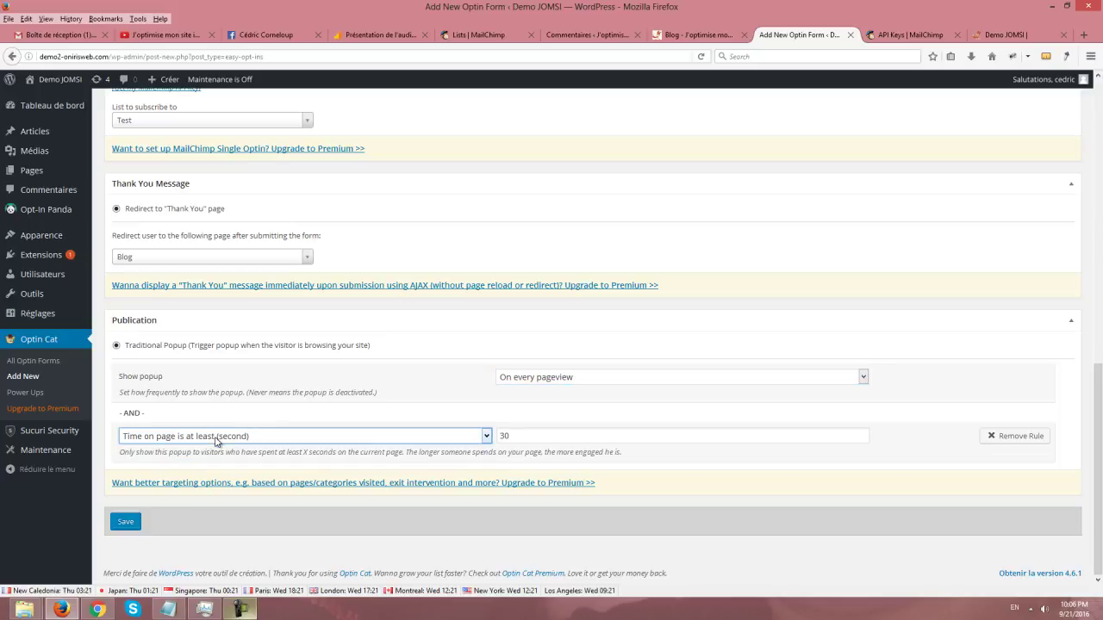
left_click(563, 436)
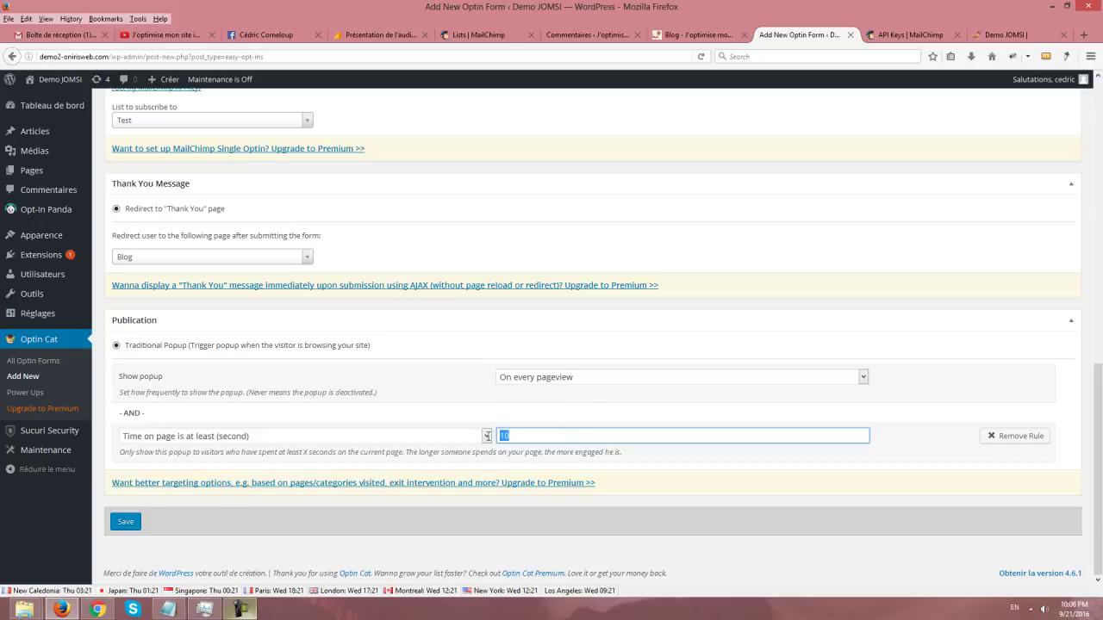
type("5")
left_click(125, 521)
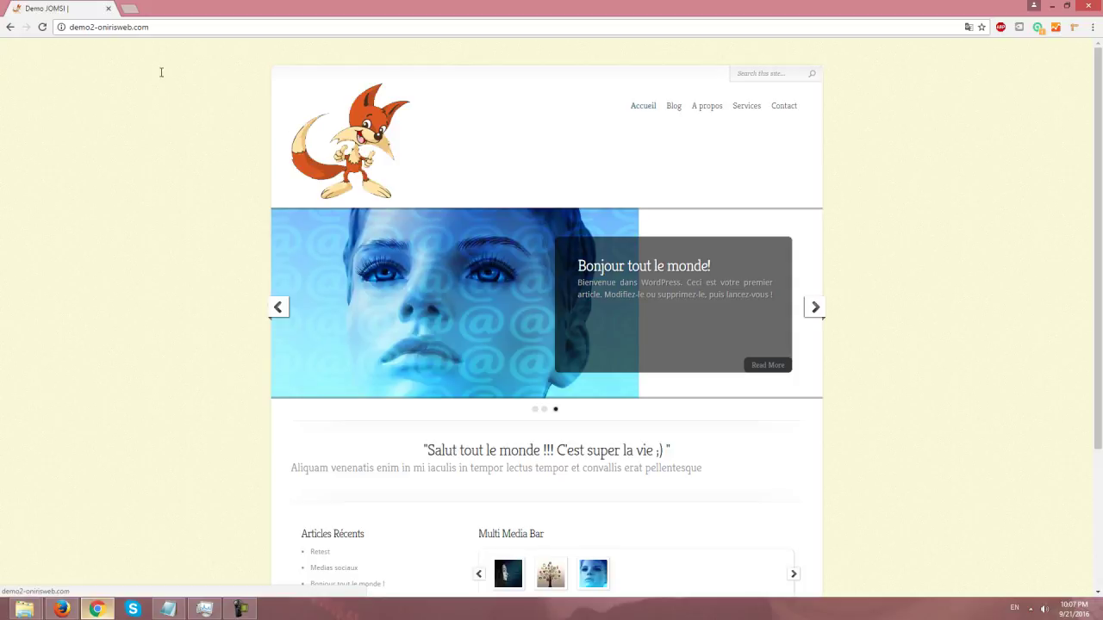
Step: Reload the demo site in Chrome to check the newsletter popup
left_click(43, 27)
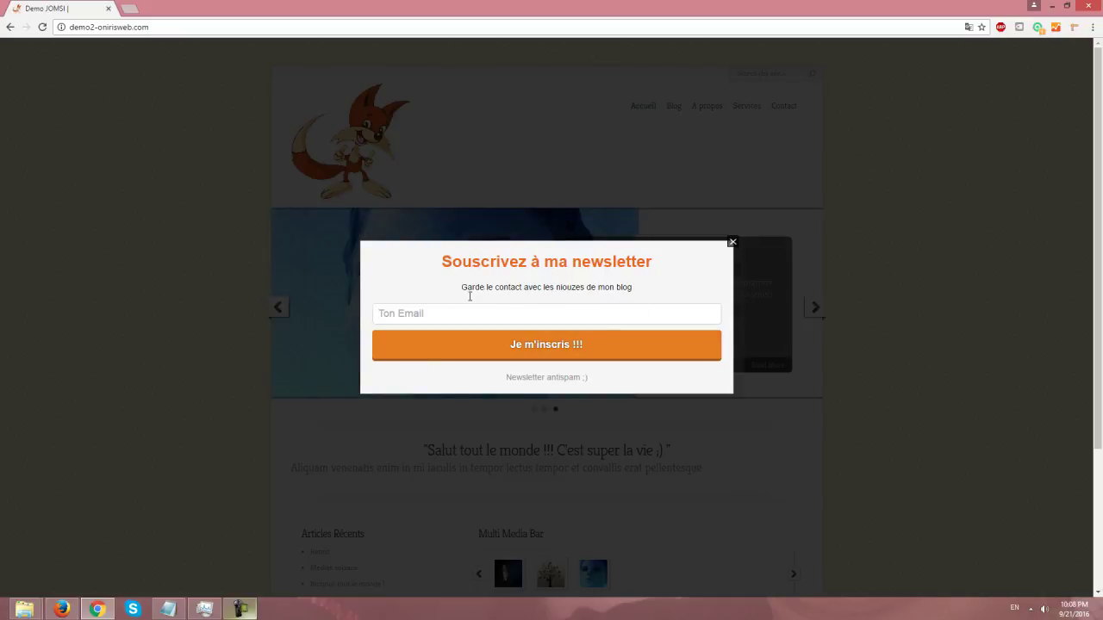
Step: In Firefox, show the Name Field in the newsletter form and save, and check the popup on the reloaded site in Chrome
left_click(62, 609)
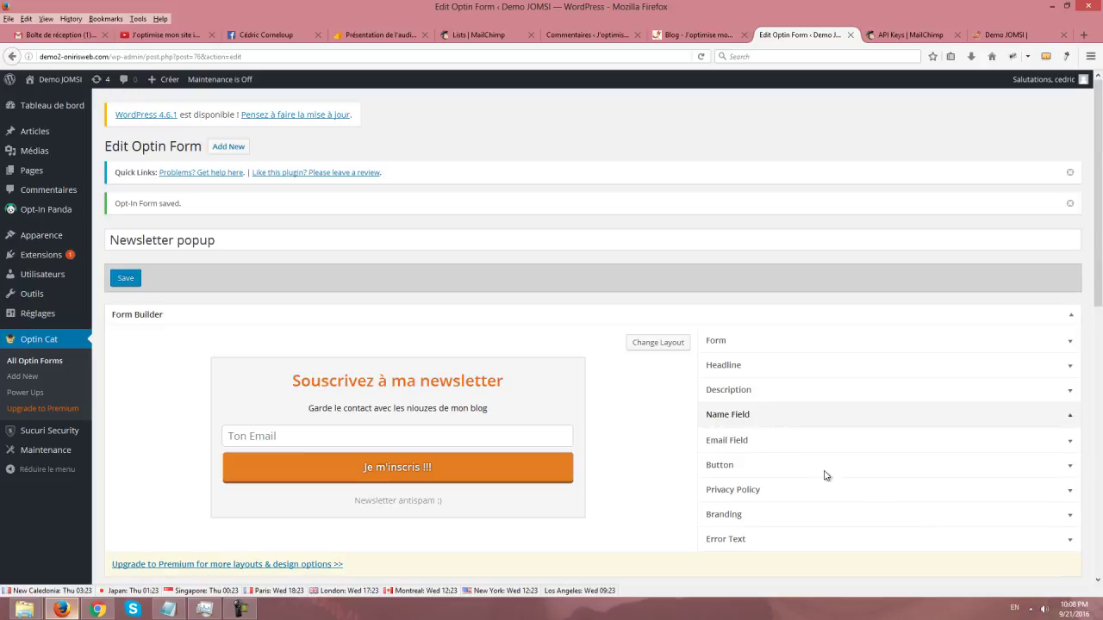
left_click(770, 415)
left_click(715, 454)
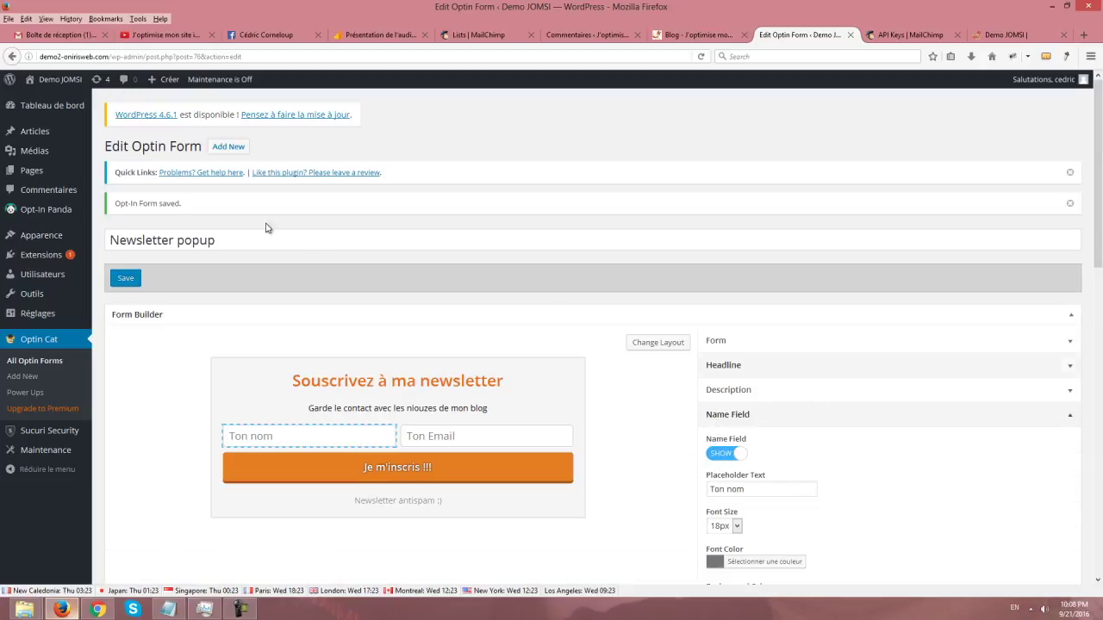
left_click(127, 277)
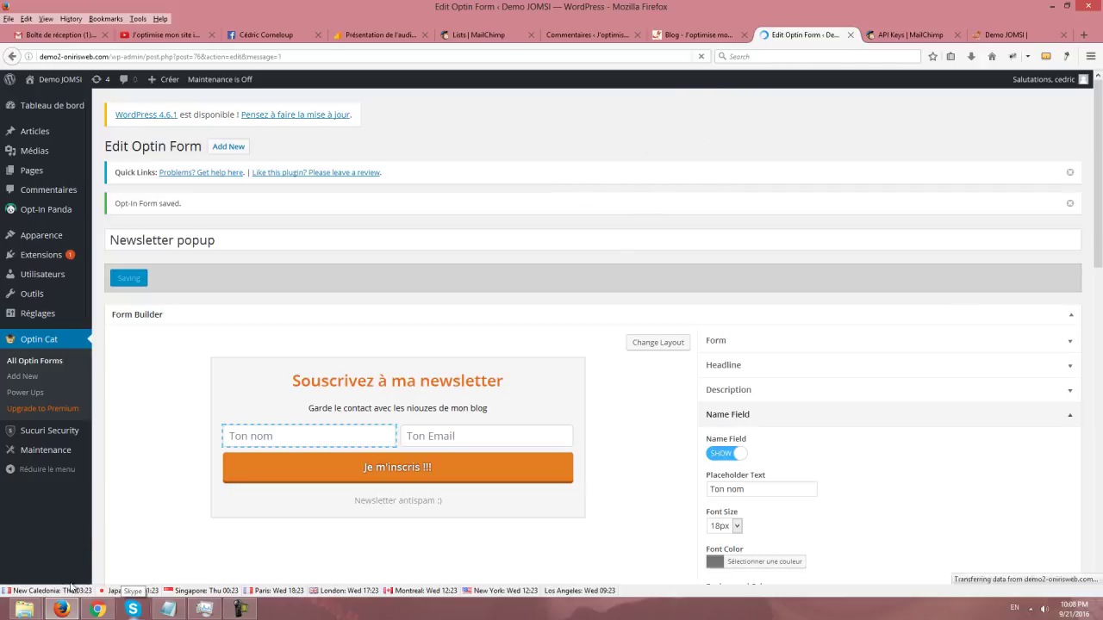
left_click(97, 610)
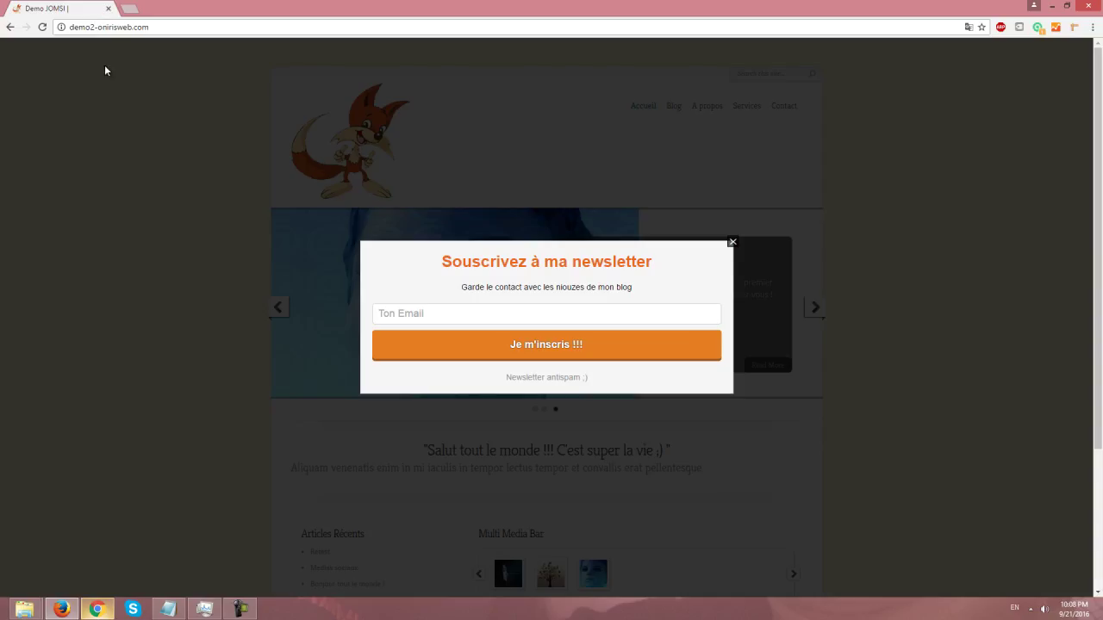
left_click(42, 27)
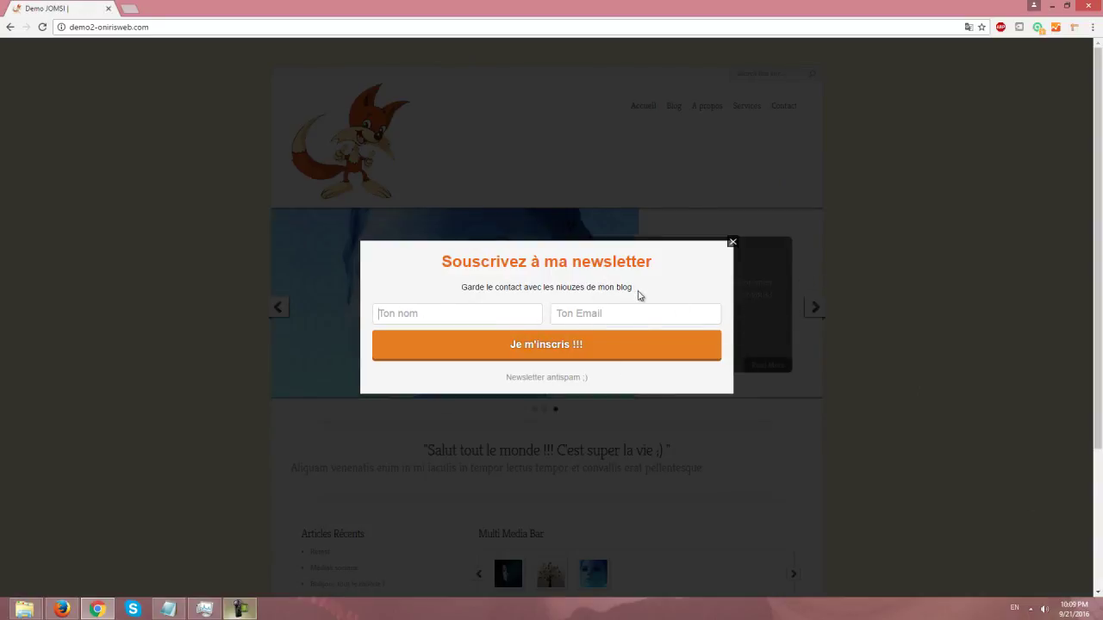
Step: Back in Firefox, examine the form's Description text in both the Texte and Visuel editing modes
mouse_move(61, 610)
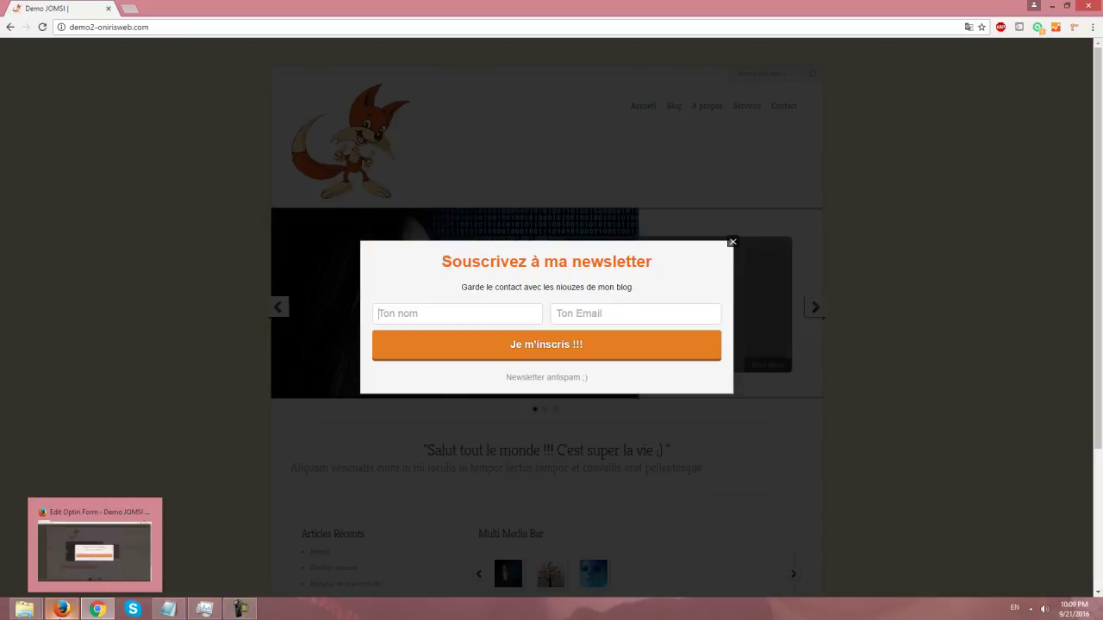
left_click(83, 551)
left_click(719, 390)
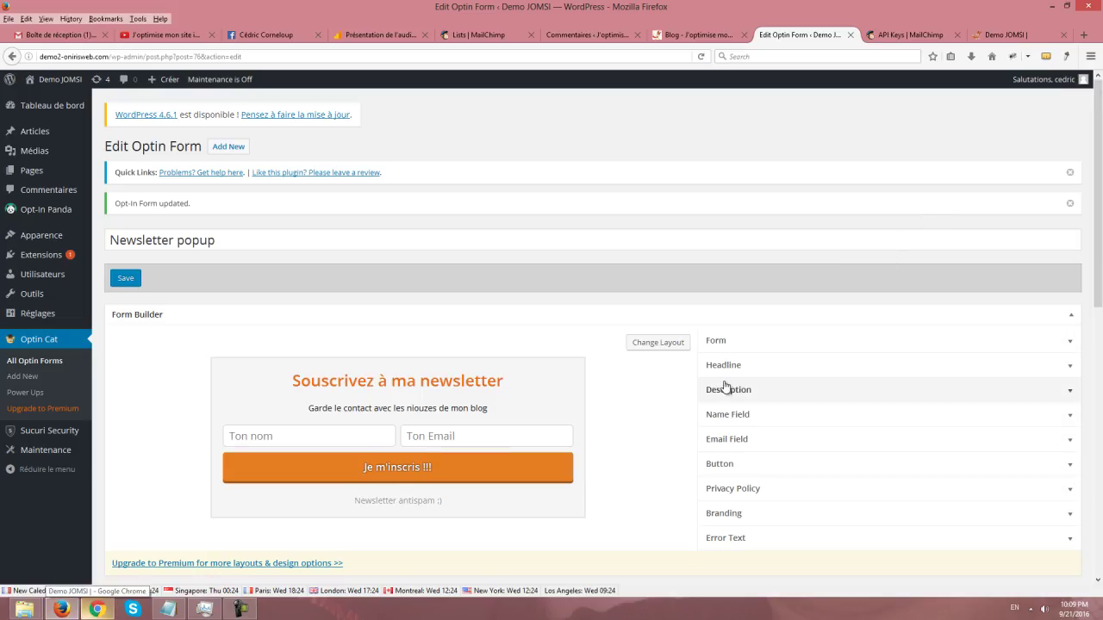
scroll(922, 435, "down", 3)
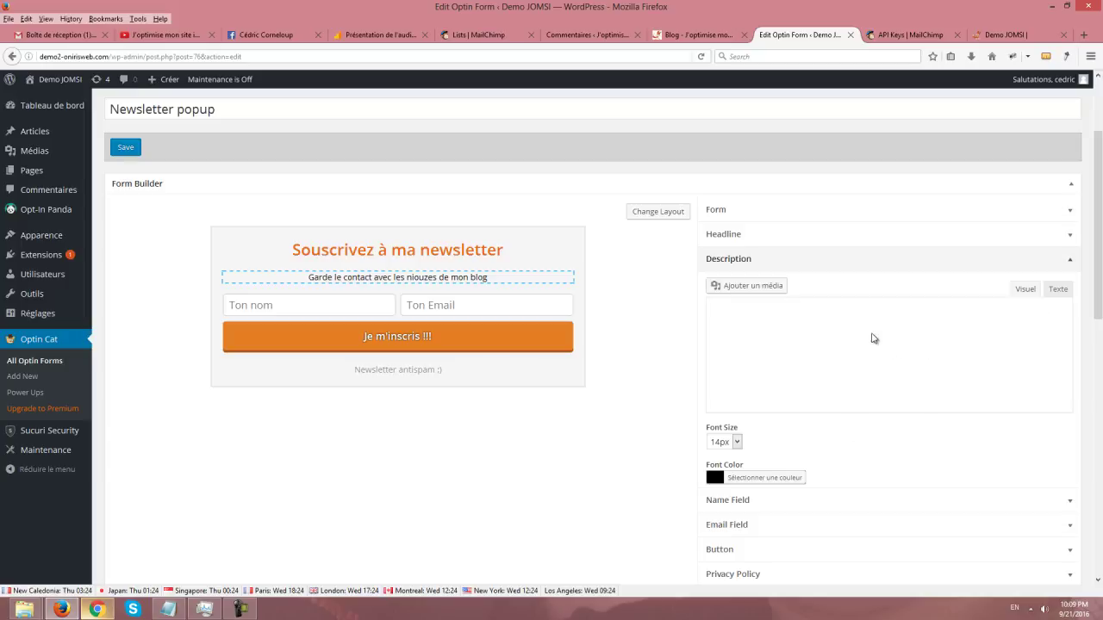
left_click(1057, 289)
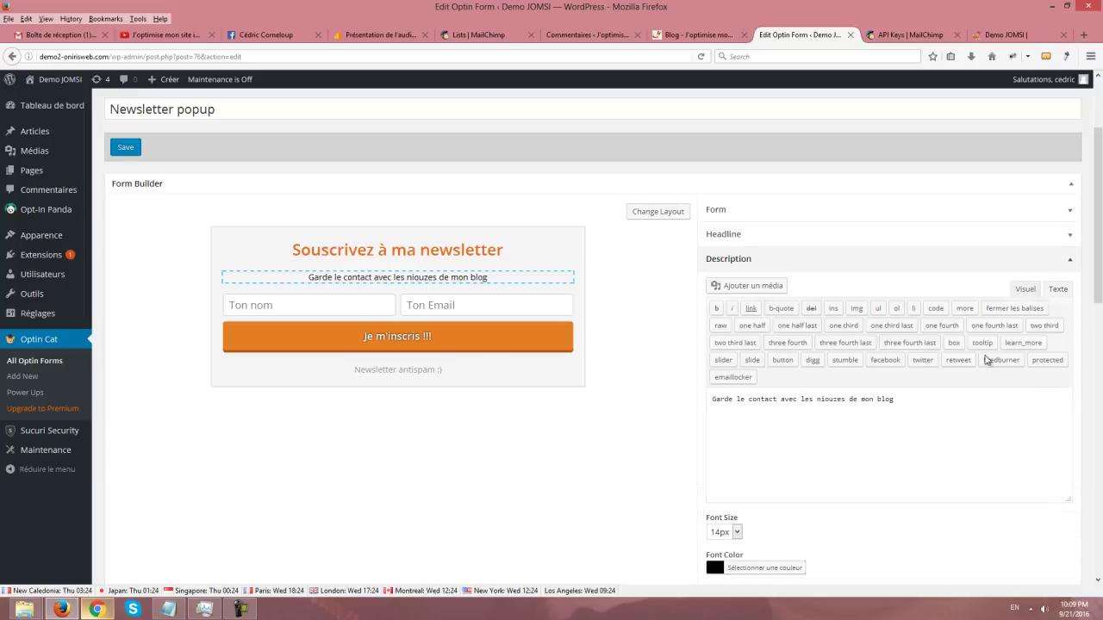
left_click_drag(931, 399, 584, 406)
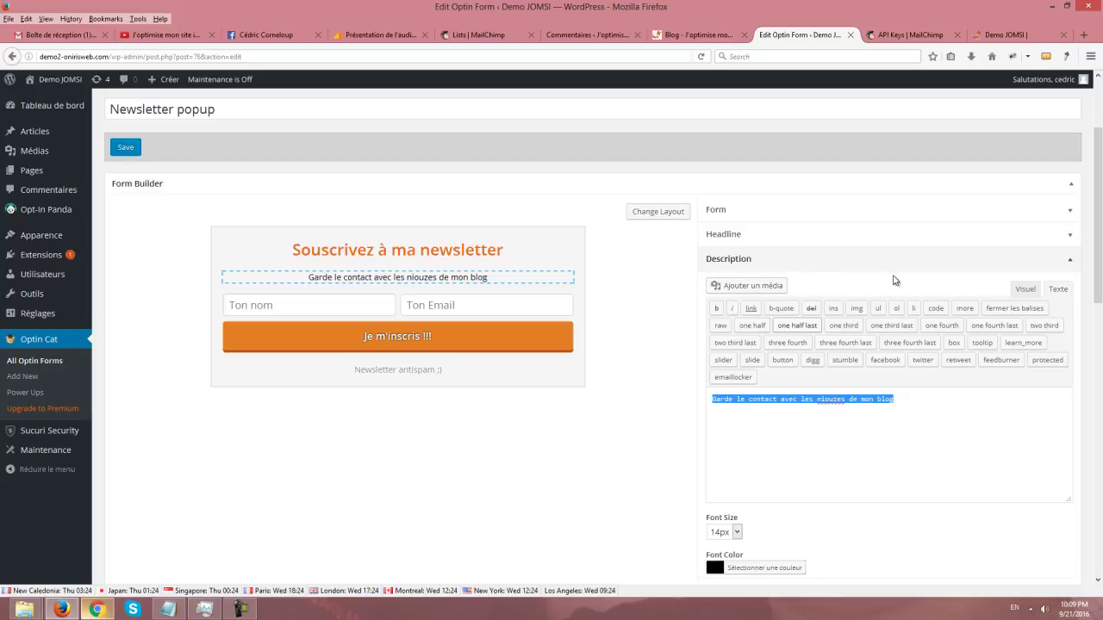
left_click(1019, 289)
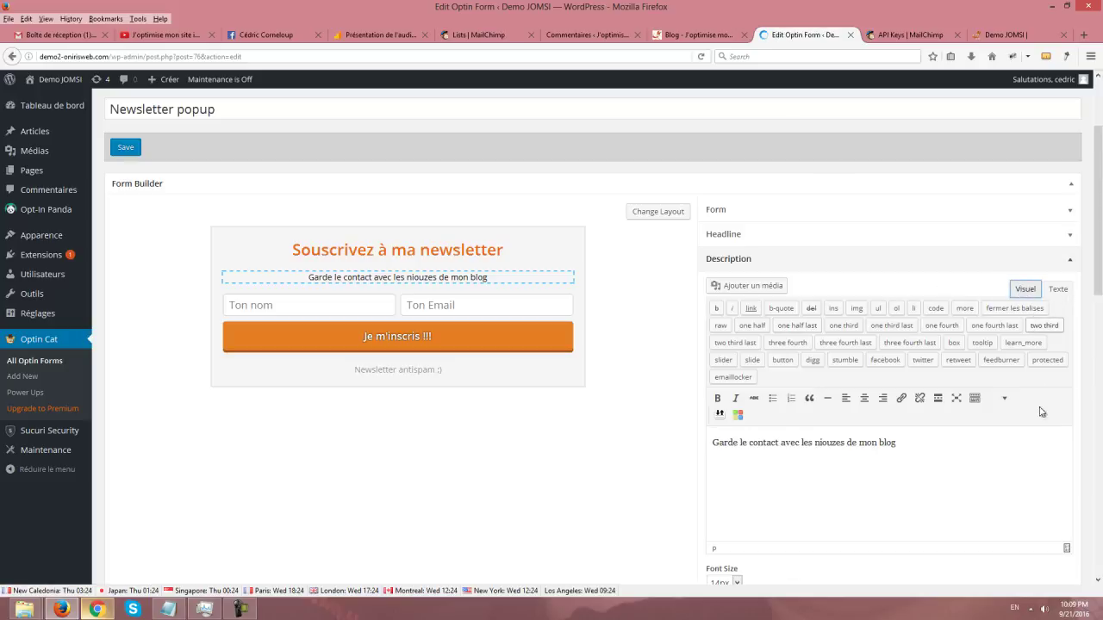
left_click(913, 440)
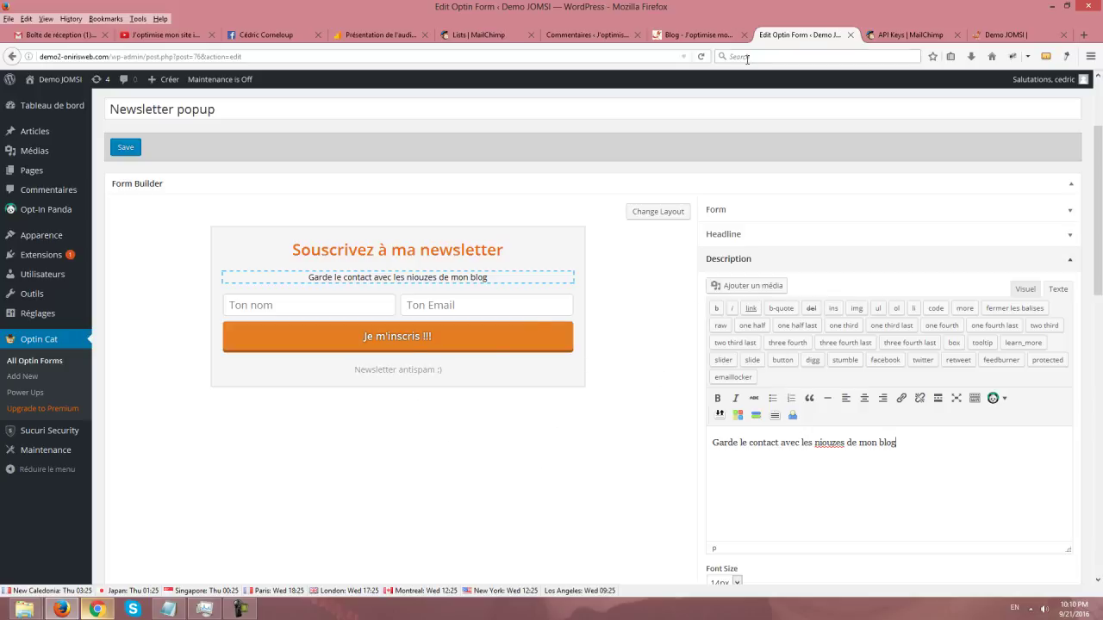
Step: Close the MailChimp API Keys page and reload the demo site in Firefox to check it while logged in
left_click(995, 35)
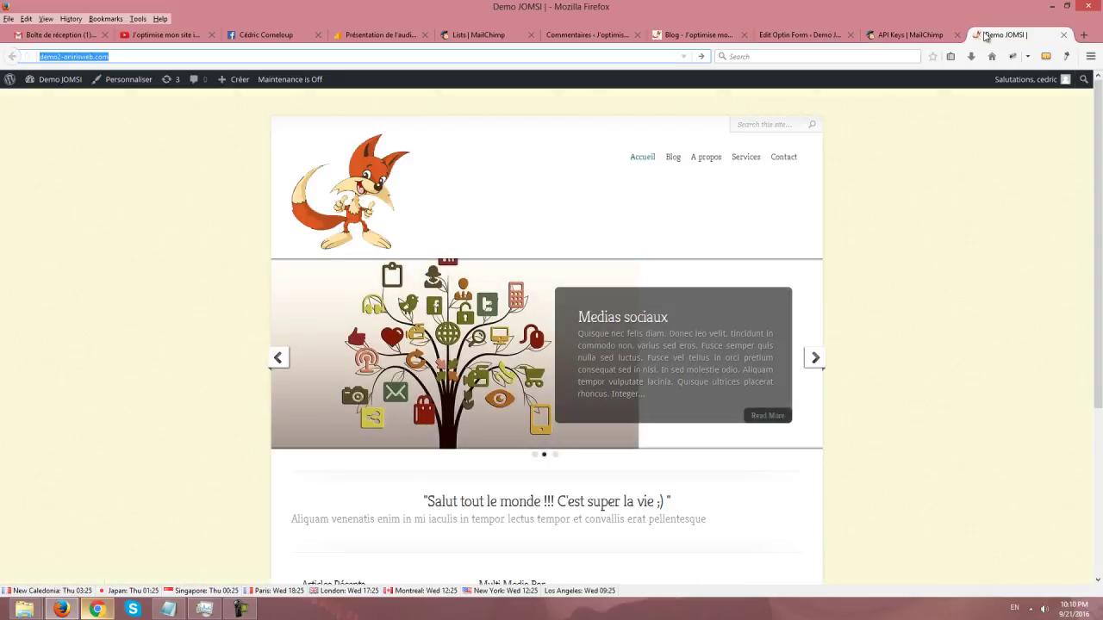
left_click(959, 35)
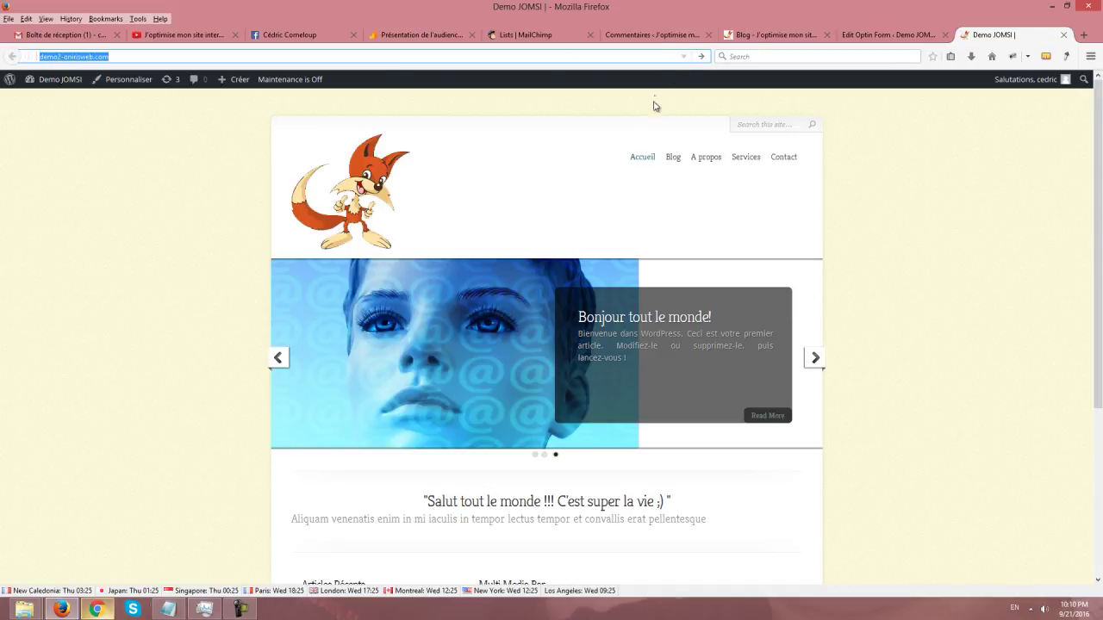
key("Return")
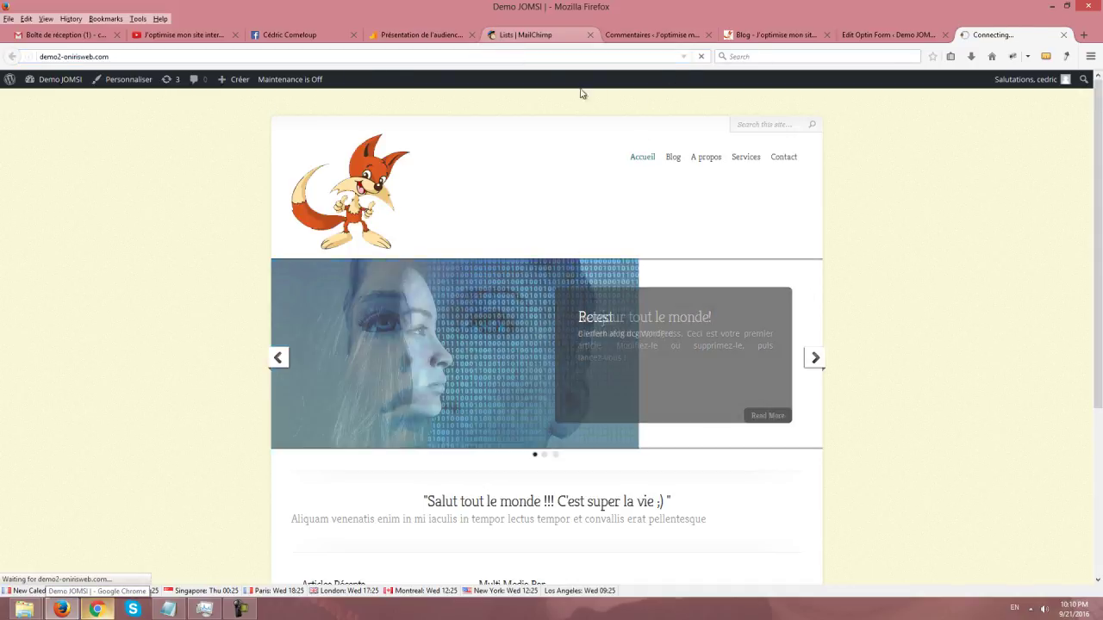